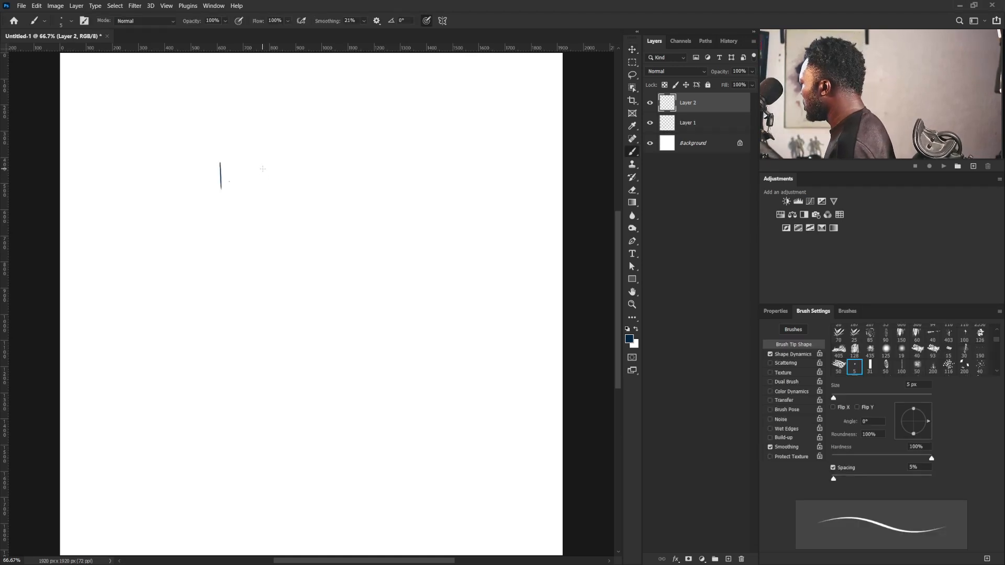
Handwrite the numbered list "1. Research, 2. Information, 3. Brainstorming/Conceptualization, 4. Visualization" with the 5 px brush on Layer 2.
mouse_move(260, 163)
left_mouse_down()
mouse_move(266, 179)
mouse_move(296, 184)
mouse_move(363, 172)
left_mouse_up()
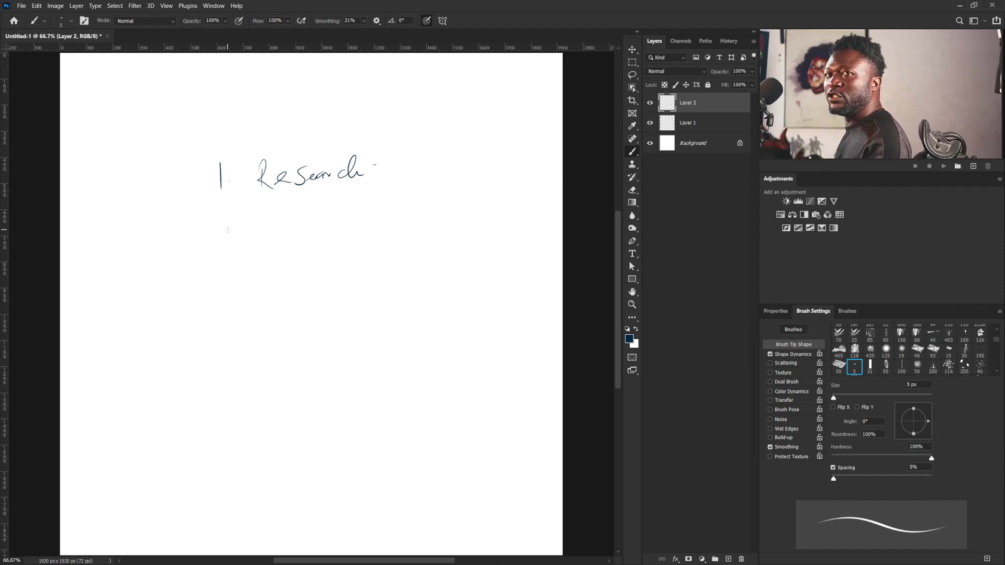
mouse_move(220, 208)
left_mouse_down()
mouse_move(228, 221)
mouse_move(259, 223)
mouse_move(332, 201)
mouse_move(352, 217)
mouse_move(364, 205)
left_mouse_up()
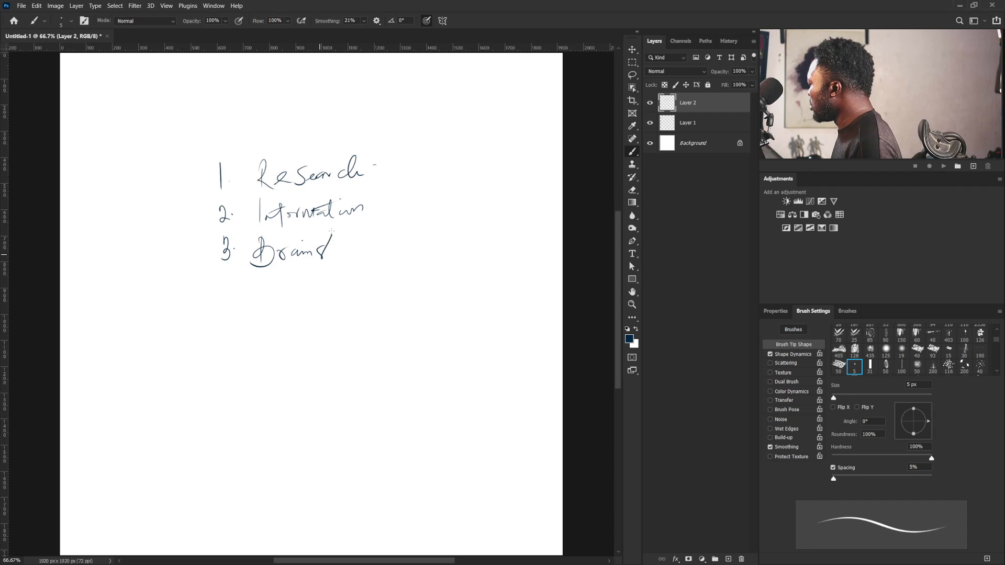
mouse_move(331, 230)
left_mouse_down()
mouse_move(336, 246)
mouse_move(385, 264)
left_mouse_up()
left_click_drag(400, 216, 388, 279)
mouse_move(412, 241)
left_mouse_down()
mouse_move(406, 259)
mouse_move(428, 251)
left_mouse_up()
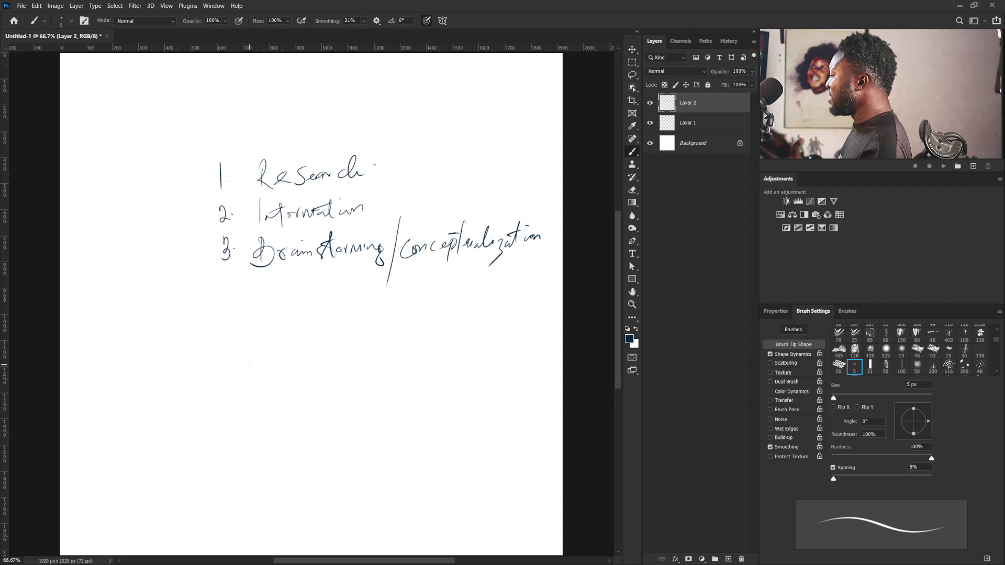
left_click_drag(364, 207, 387, 202)
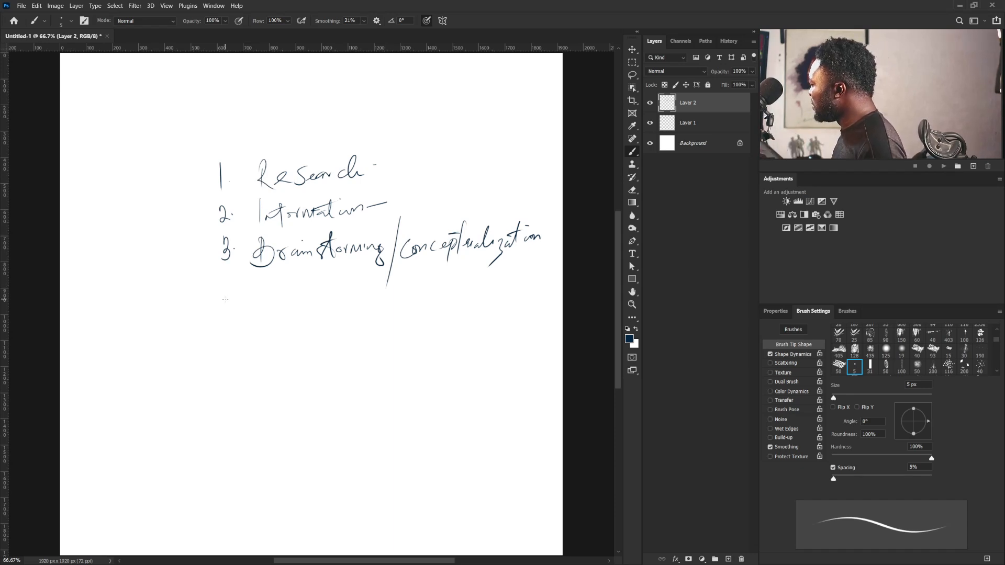
mouse_move(223, 283)
left_mouse_down()
mouse_move(303, 306)
mouse_move(321, 295)
mouse_move(344, 302)
mouse_move(348, 277)
mouse_move(364, 299)
mouse_move(376, 294)
left_mouse_up()
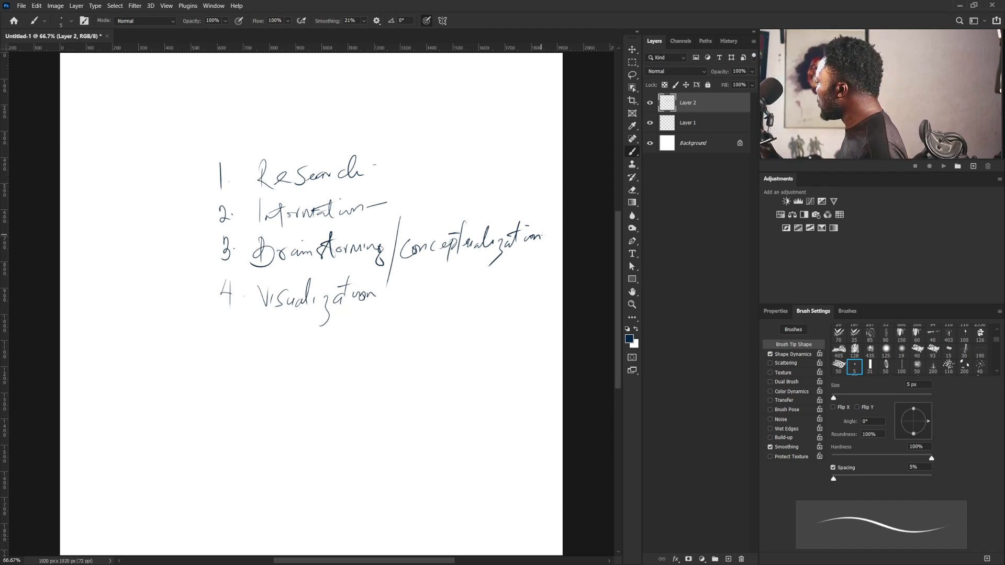
Mark up the list with an arrow below Conceptualization, brackets around Research, and underlines beneath Information, Brainstorming and Visualization.
mouse_move(542, 237)
left_mouse_down()
mouse_move(517, 277)
mouse_move(530, 277)
left_mouse_up()
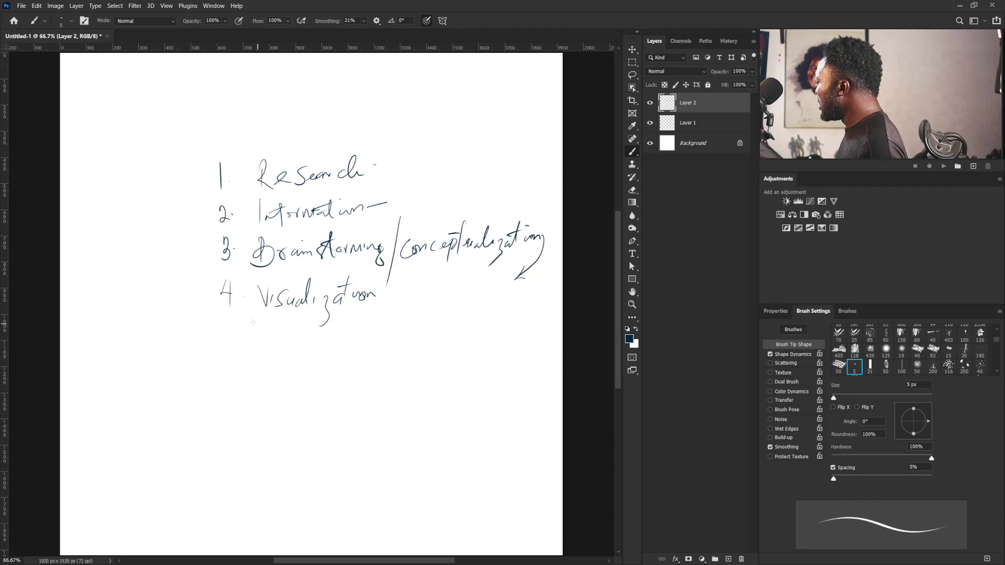
left_click_drag(242, 319, 438, 314)
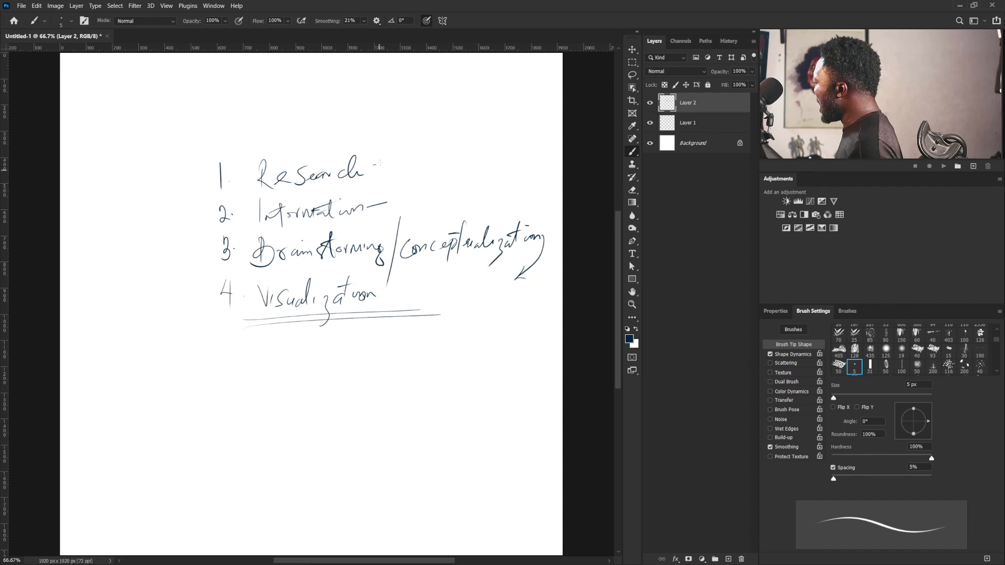
left_click_drag(255, 161, 248, 184)
left_click_drag(384, 153, 382, 175)
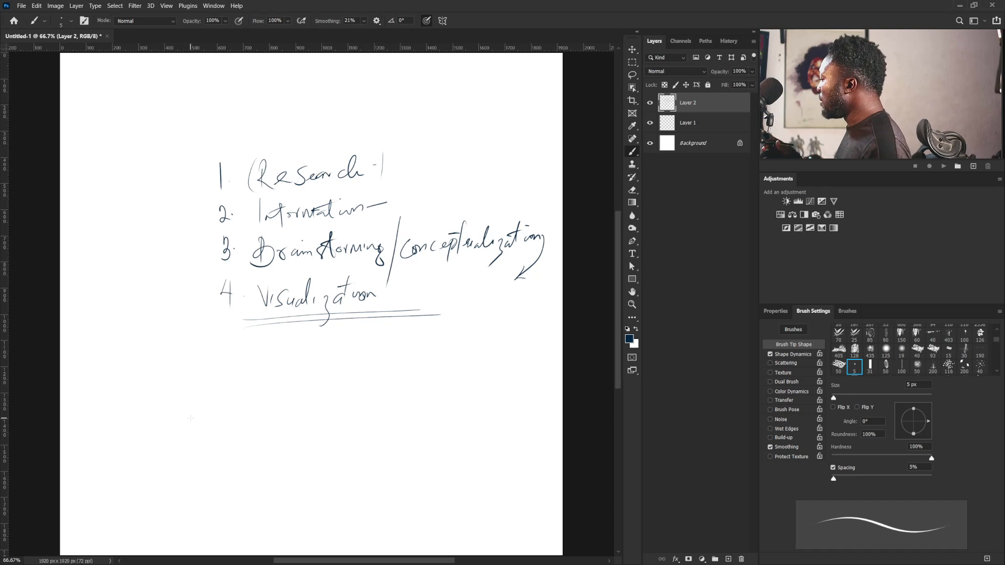
left_click_drag(390, 194, 403, 208)
left_click_drag(278, 226, 369, 215)
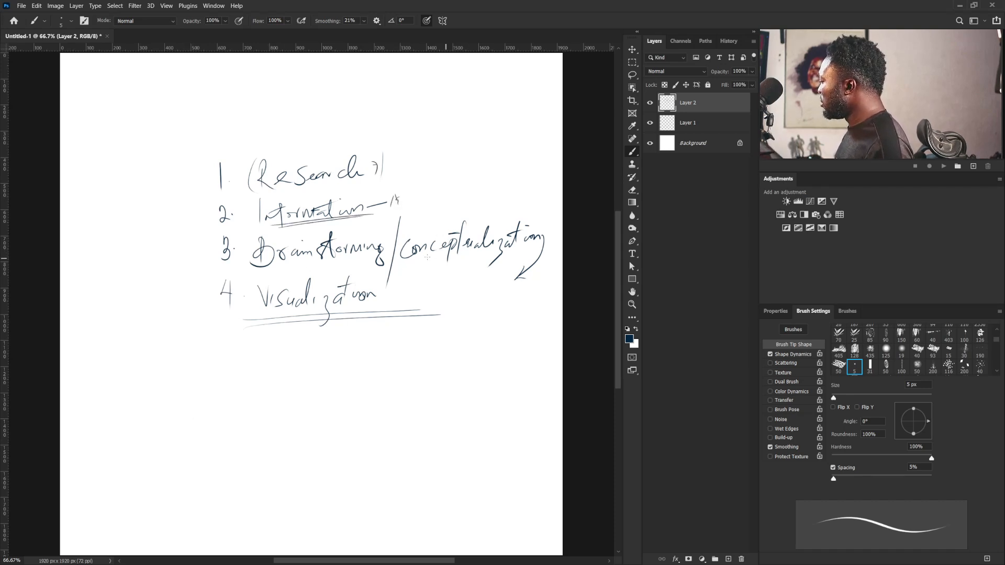
left_click_drag(301, 268, 434, 257)
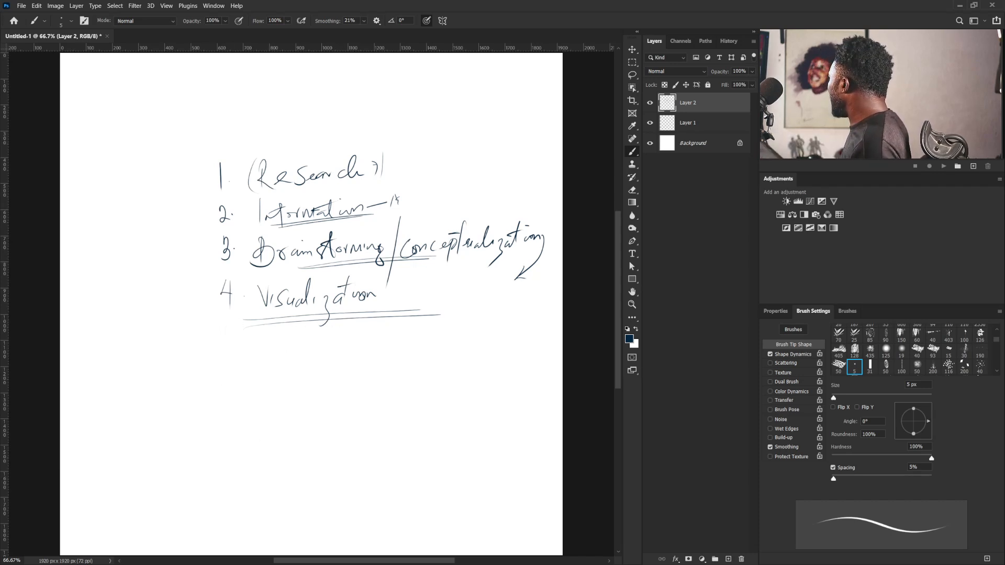
Switch to Illustrator and examine the Nuvio brand brief, covering the company description, concept and guiding attributes.
key("alt+Tab")
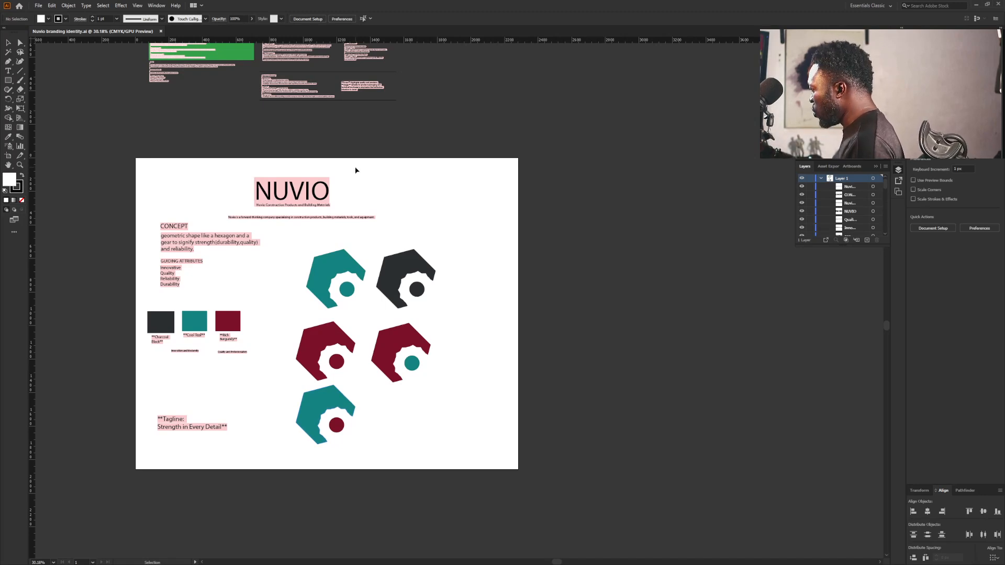
key("z")
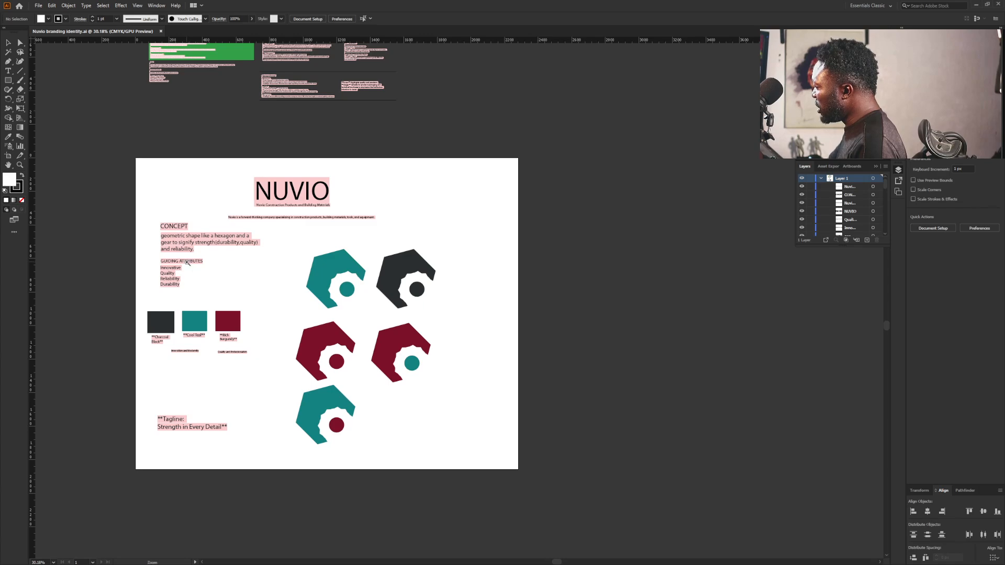
left_click_drag(197, 267, 242, 303)
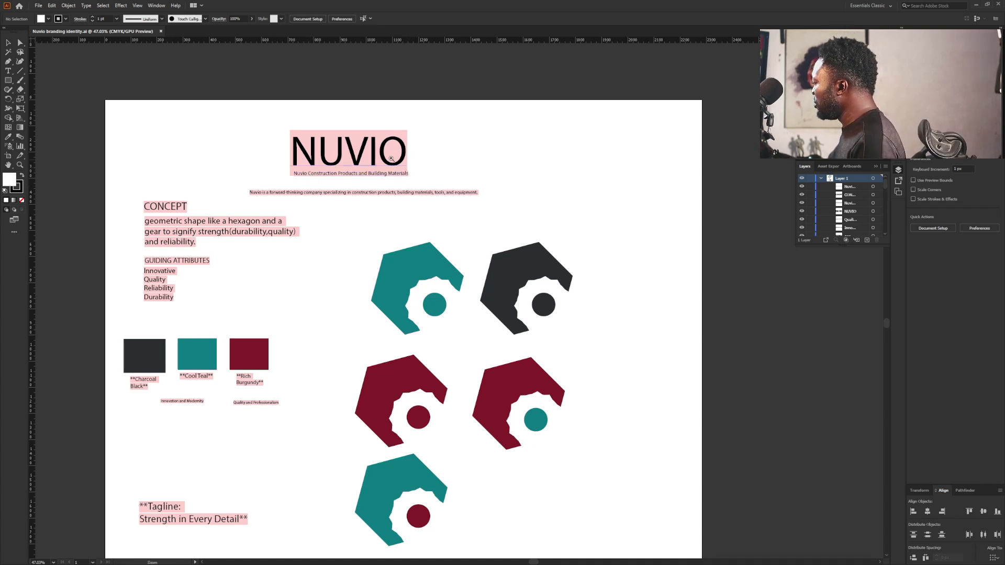
left_click_drag(385, 155, 502, 217)
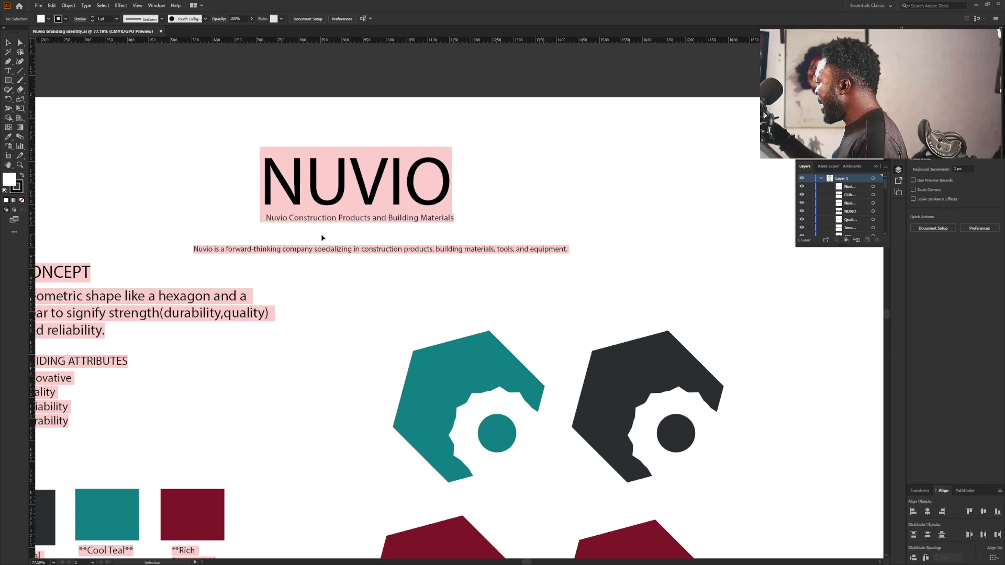
key("ctrl+0")
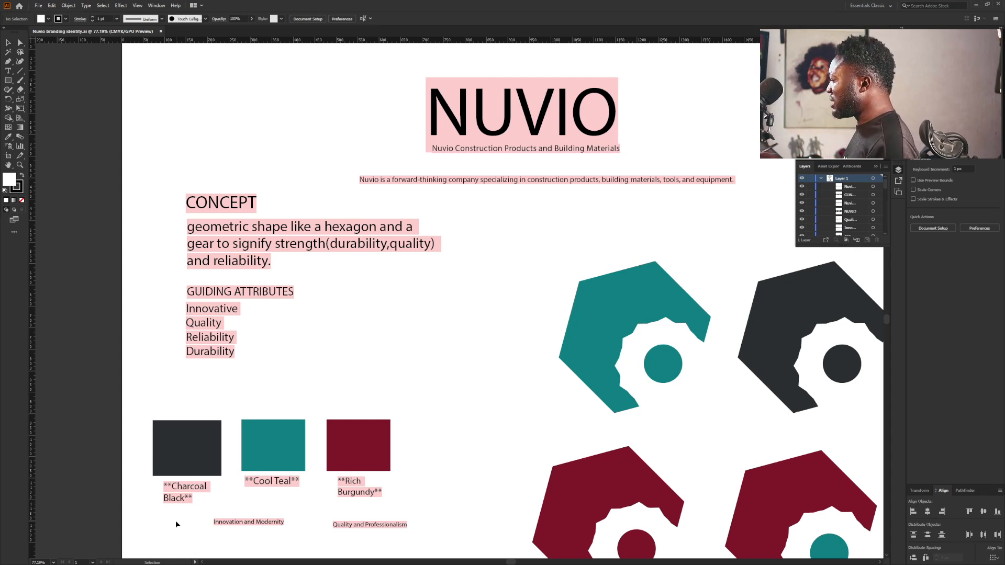
left_click(217, 310)
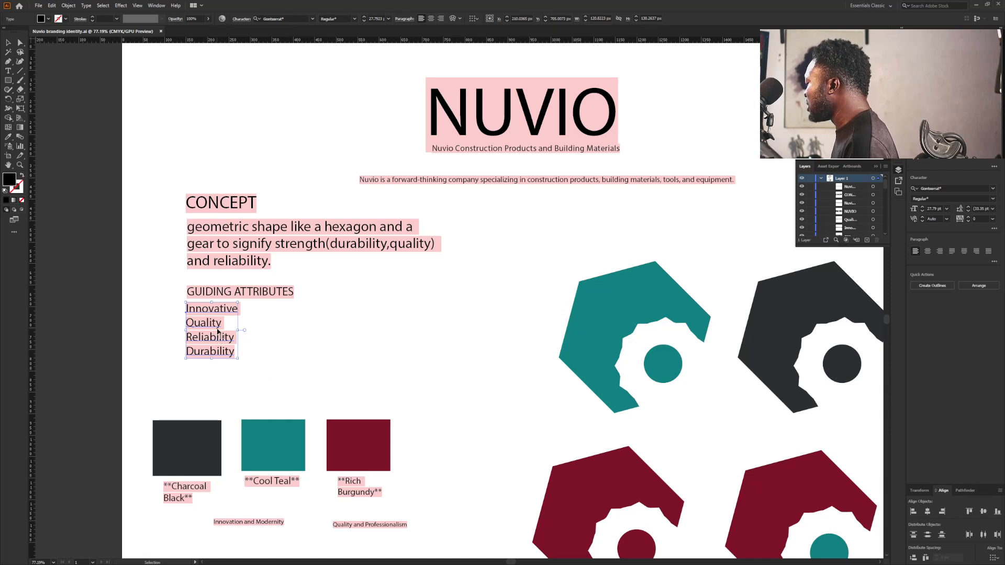
key("ctrl+shift+a")
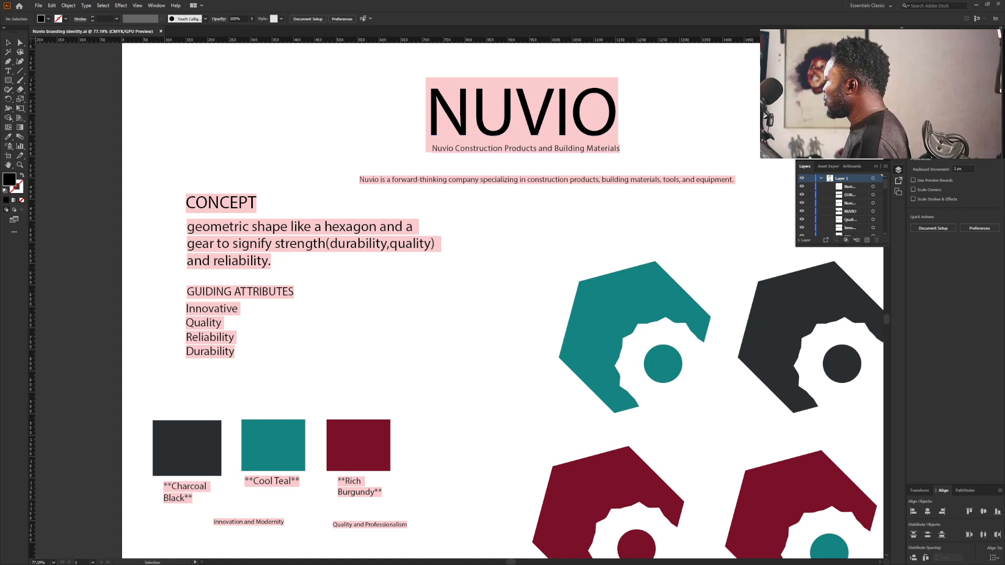
Bring up the web browser over the brief, search Google for "quality symbol" and look through the image results.
left_click_drag(484, 1, 589, 87)
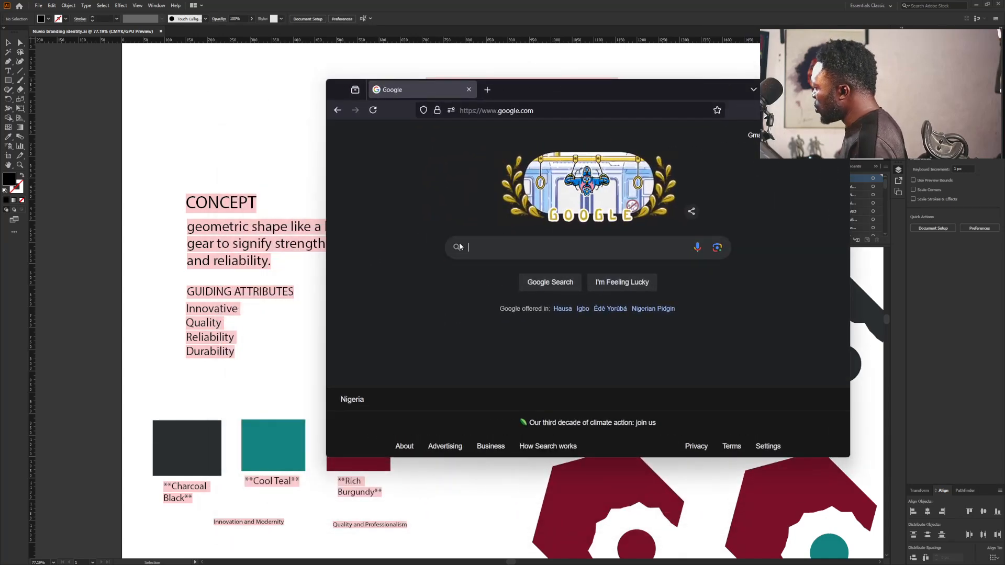
left_click(490, 252)
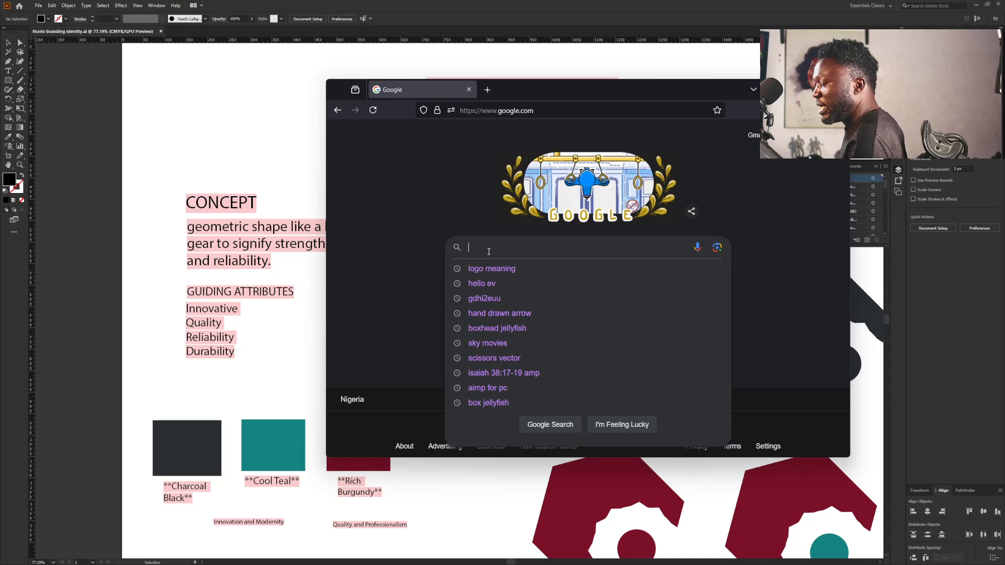
type("quality symbol")
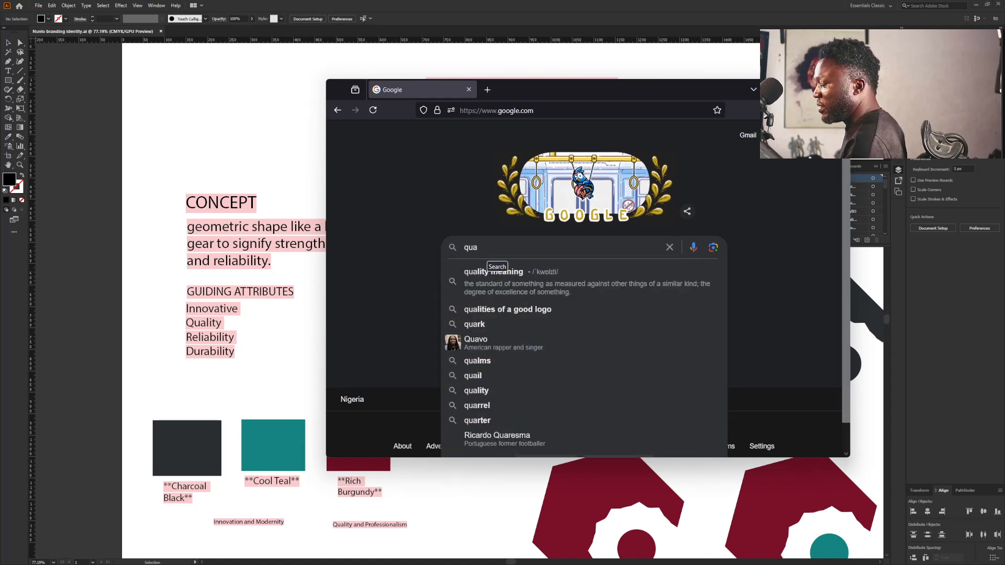
key("Return")
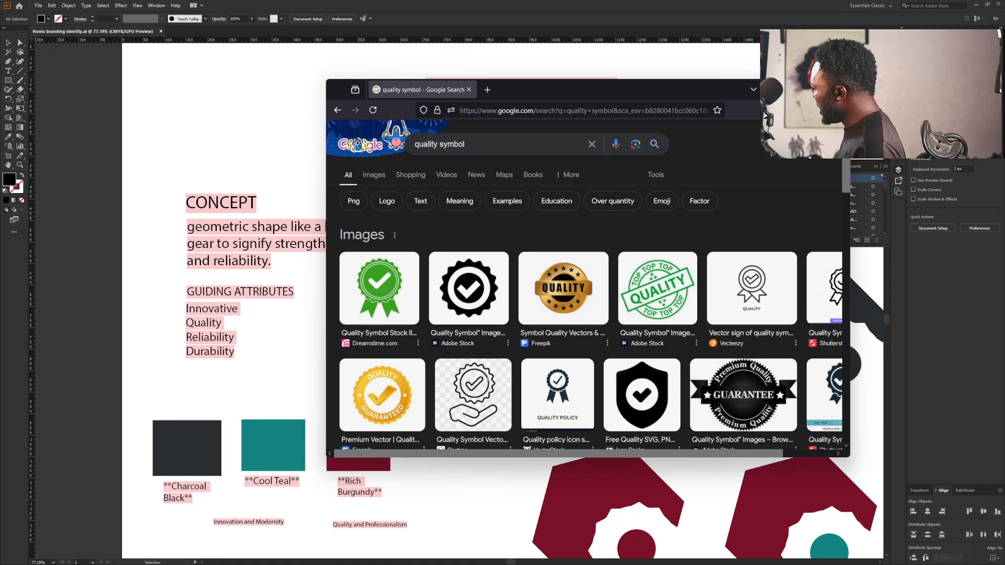
scroll(487, 378, "right", 1)
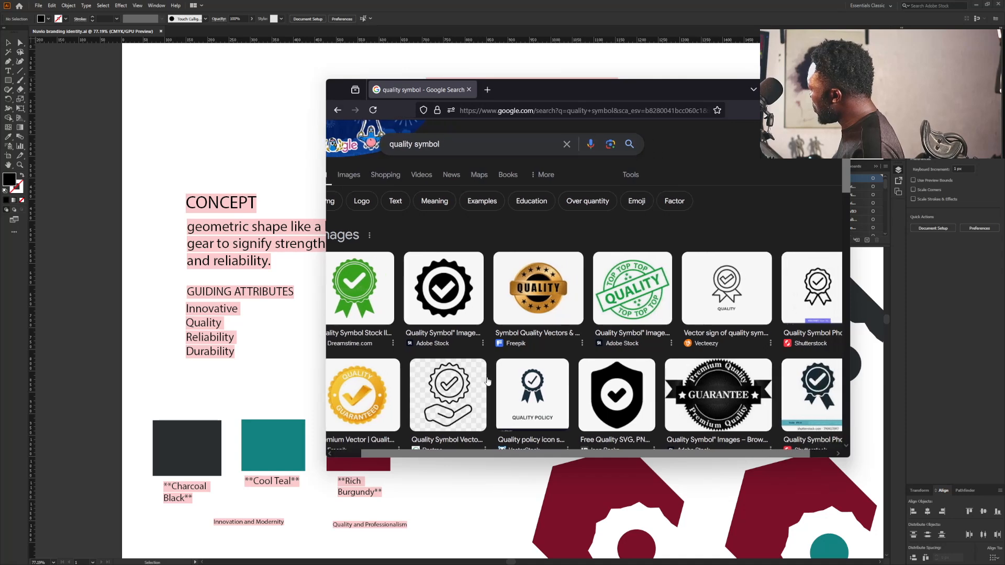
Replace "quality" with "reliability" in the Google query and search for "reliability symbol".
left_click(409, 144)
left_click(411, 145)
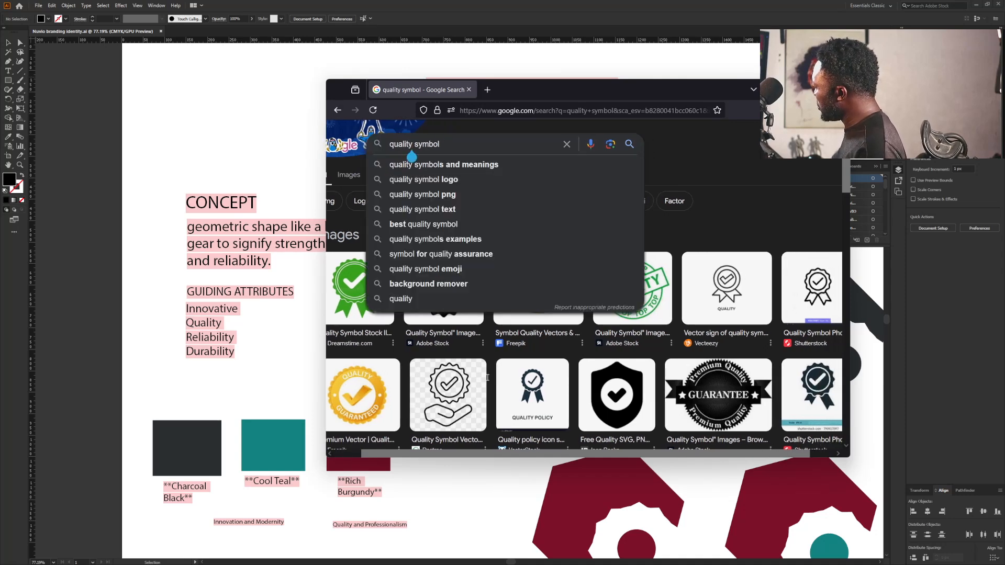
left_click_drag(411, 157, 389, 157)
type("reliability")
key("Return")
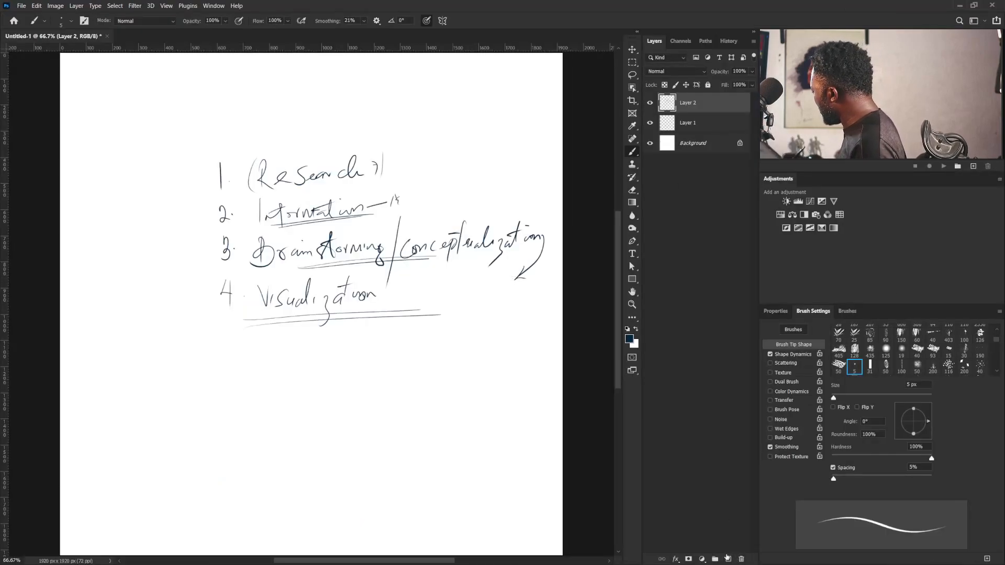
In Photoshop, add a new layer above Layer 2 and hide Layer 2 and Layer 1.
left_click(728, 559)
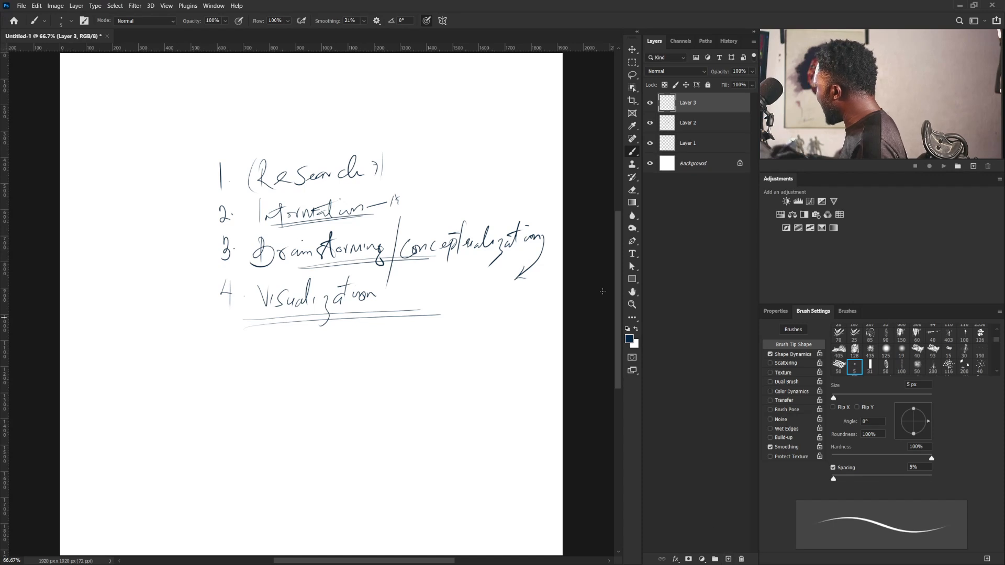
left_click(650, 123)
left_click(650, 143)
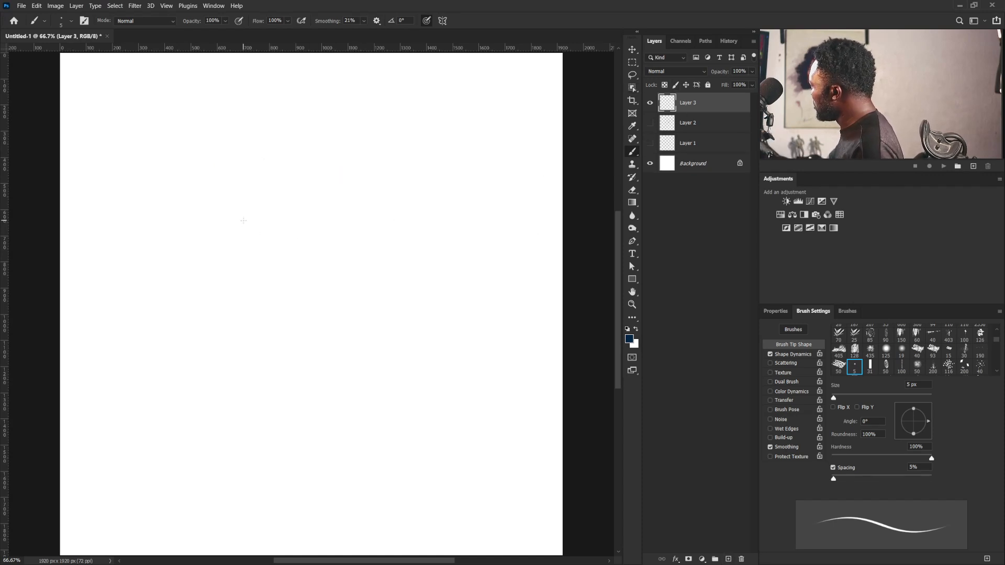
Sketch an outlined checkmark on Layer 3 with a rounded shield beneath it.
mouse_move(240, 211)
left_mouse_down()
mouse_move(242, 243)
mouse_move(340, 179)
mouse_move(250, 202)
left_mouse_up()
mouse_move(250, 202)
left_mouse_down()
mouse_move(250, 225)
mouse_move(302, 180)
mouse_move(321, 189)
left_mouse_up()
mouse_move(261, 260)
left_mouse_down()
mouse_move(315, 314)
mouse_move(299, 240)
mouse_move(339, 245)
mouse_move(318, 255)
mouse_move(338, 249)
mouse_move(342, 262)
mouse_move(299, 240)
left_mouse_up()
mouse_move(255, 292)
left_mouse_down()
mouse_move(259, 251)
mouse_move(298, 316)
left_mouse_up()
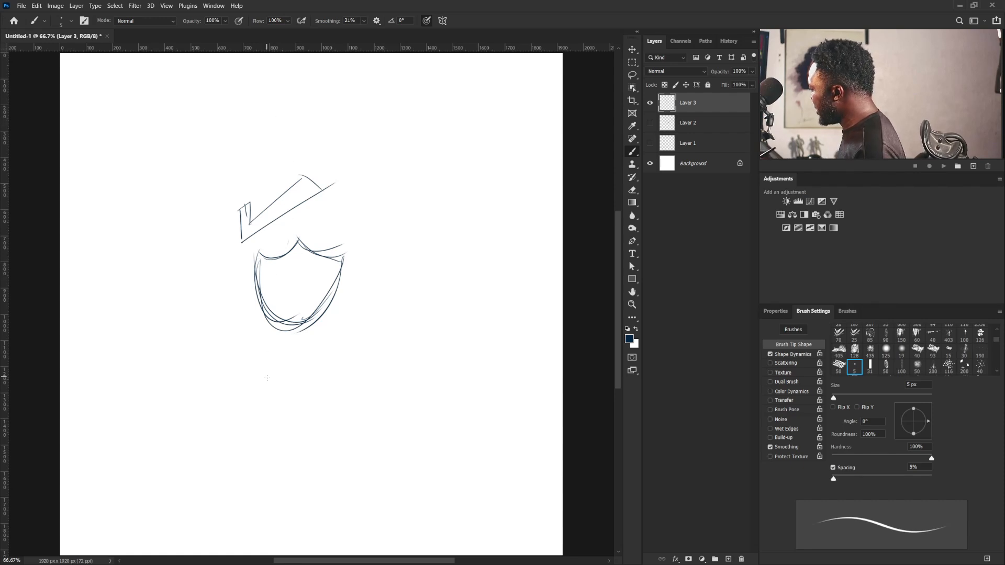
Sketch a thick-stroked capital letter N below the shield on Layer 3.
left_click_drag(264, 368, 262, 403)
mouse_move(263, 368)
left_mouse_down()
mouse_move(287, 400)
mouse_move(286, 360)
mouse_move(283, 375)
mouse_move(267, 368)
mouse_move(261, 403)
mouse_move(263, 370)
mouse_move(294, 376)
mouse_move(288, 362)
mouse_move(274, 373)
mouse_move(262, 405)
left_mouse_up()
left_click_drag(265, 378, 286, 410)
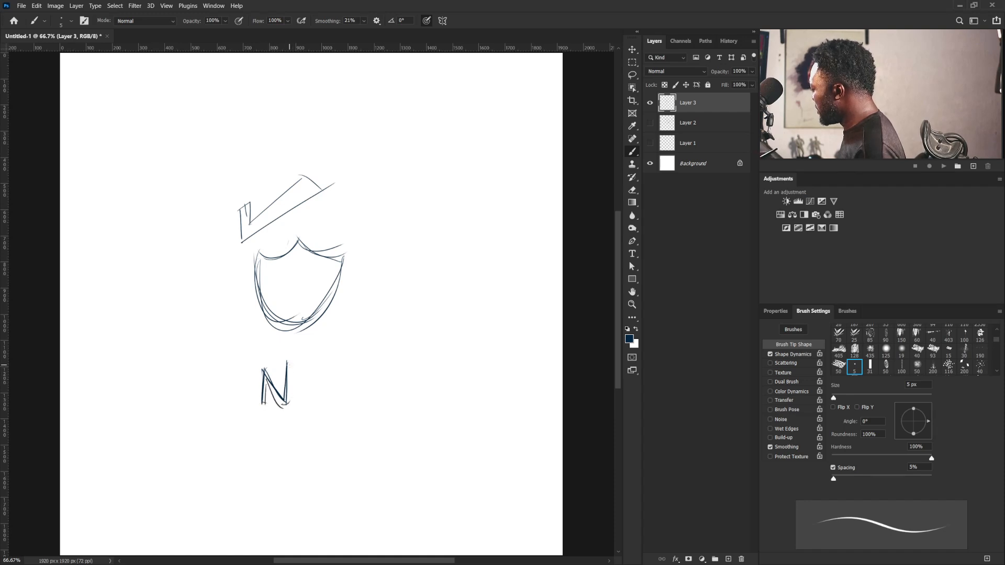
mouse_move(289, 364)
left_mouse_down()
mouse_move(291, 406)
mouse_move(292, 363)
left_mouse_up()
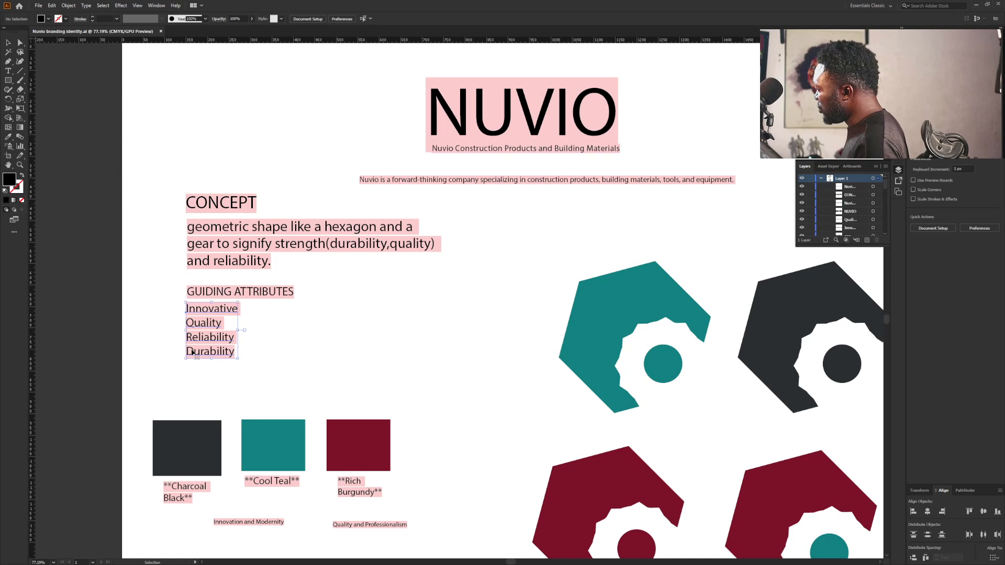
Take the word "Durability" from the guiding attributes in Illustrator, search Google for "Durability symbol" and browse the images.
double_click(209, 351)
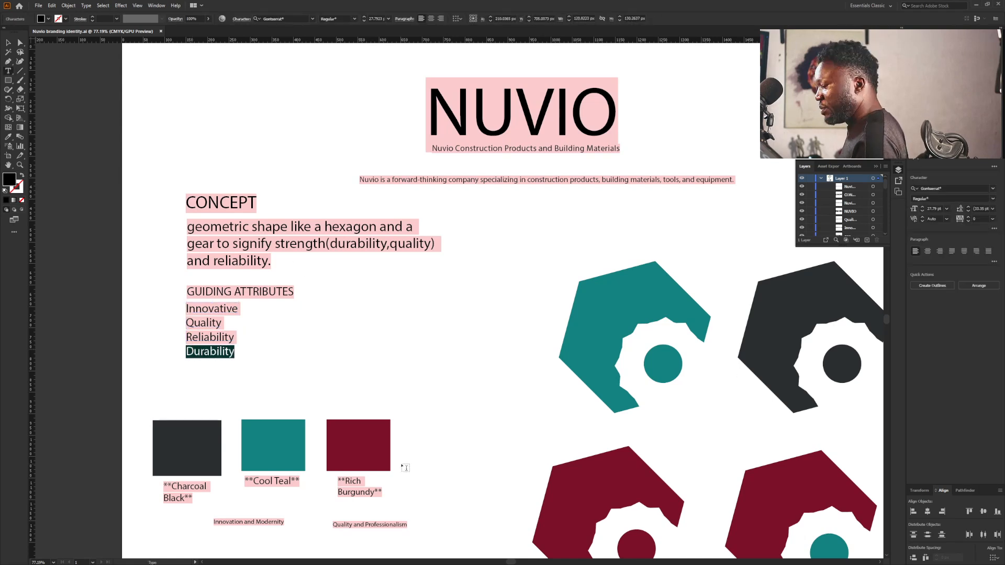
key("Escape")
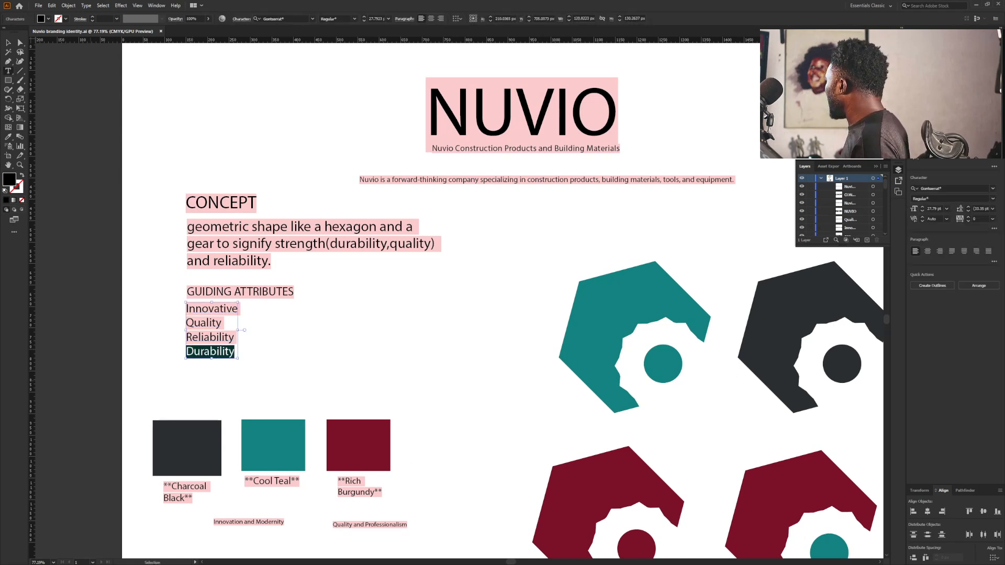
key("alt+Tab")
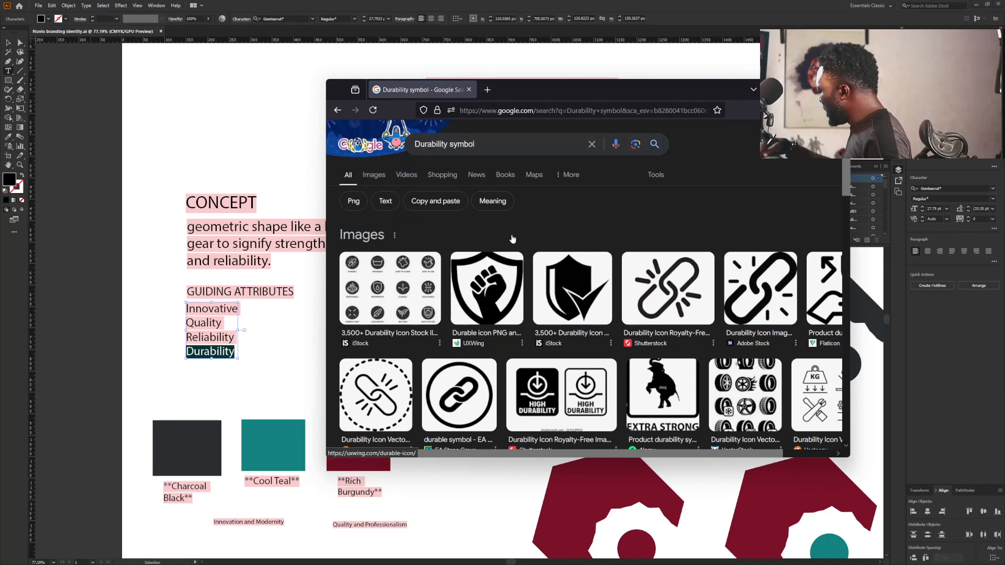
scroll(512, 239, "right", 2)
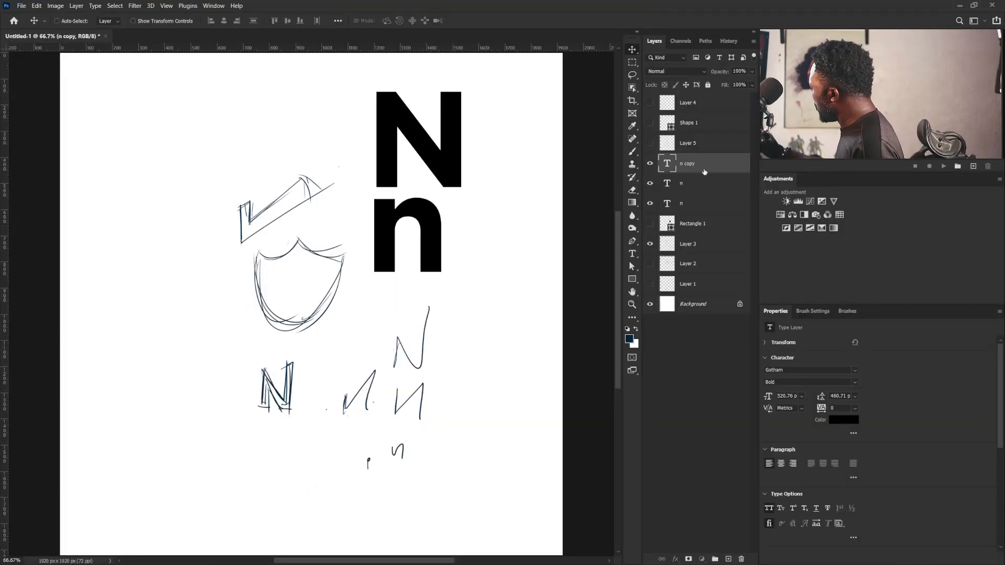
Sketch a shield with a lowercase n opening at its base on Layer 3, beside the sketched capital N.
left_click(688, 244)
key("b")
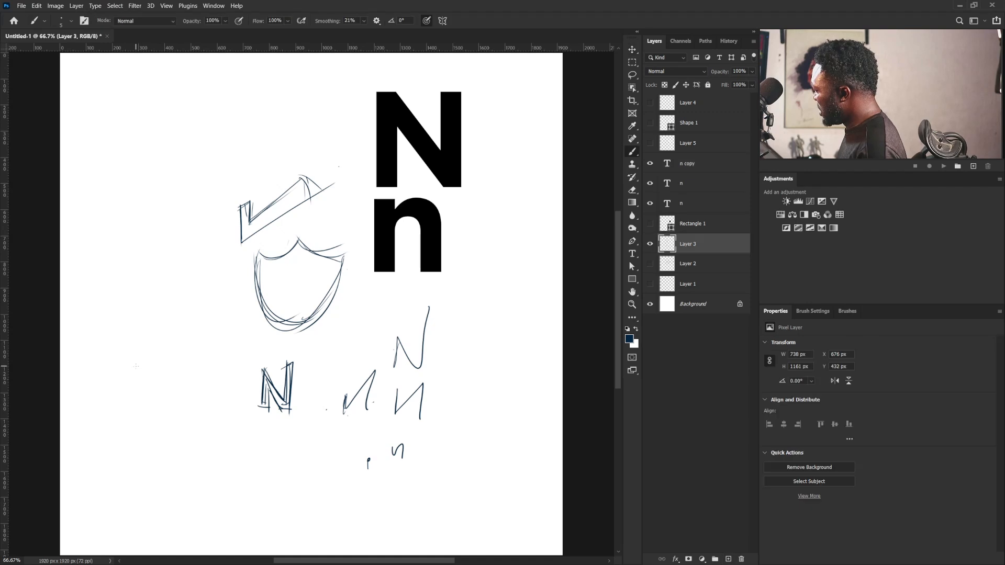
left_click_drag(172, 357, 210, 356)
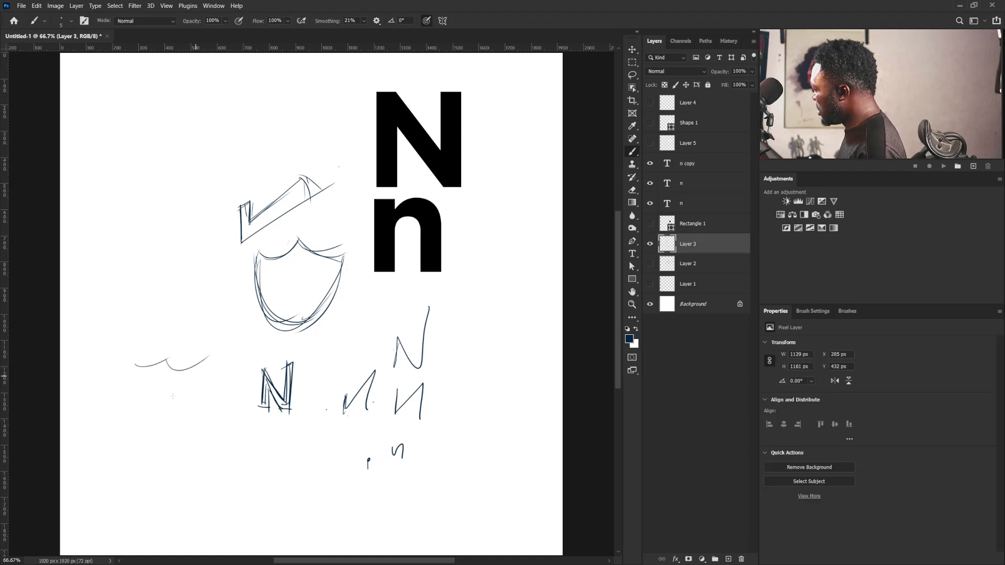
mouse_move(134, 365)
left_mouse_down()
mouse_move(155, 393)
mouse_move(150, 421)
mouse_move(148, 385)
mouse_move(152, 409)
mouse_move(180, 403)
mouse_move(181, 418)
left_mouse_up()
right_click(152, 422)
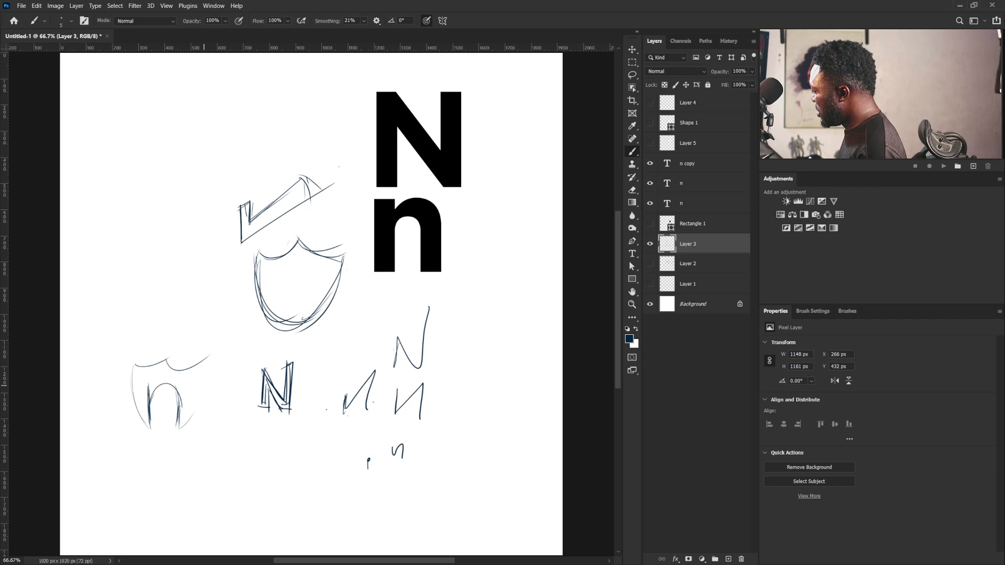
mouse_move(203, 359)
left_mouse_down()
mouse_move(182, 433)
mouse_move(141, 411)
left_mouse_up()
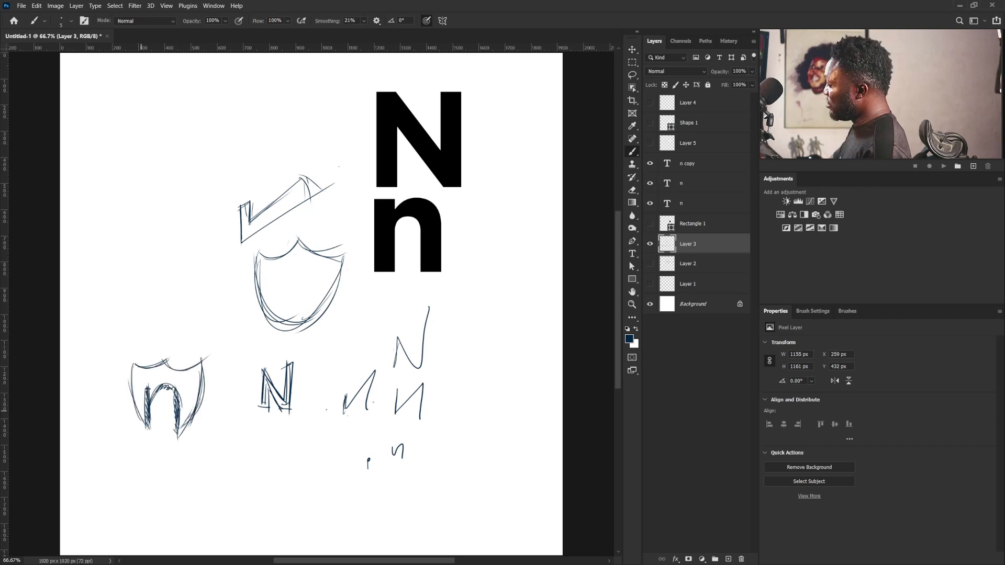
Thicken the outline of the shield-n sketch and extend its right edge down into a curved tip.
mouse_move(129, 361)
left_mouse_down()
mouse_move(139, 430)
mouse_move(130, 358)
mouse_move(193, 363)
mouse_move(164, 359)
mouse_move(195, 408)
left_mouse_up()
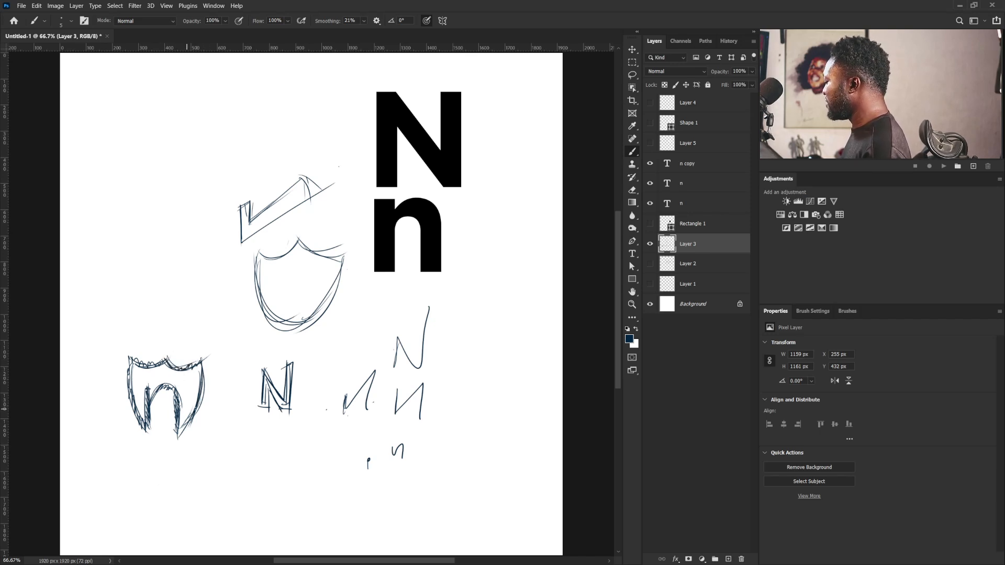
left_click_drag(173, 446, 192, 415)
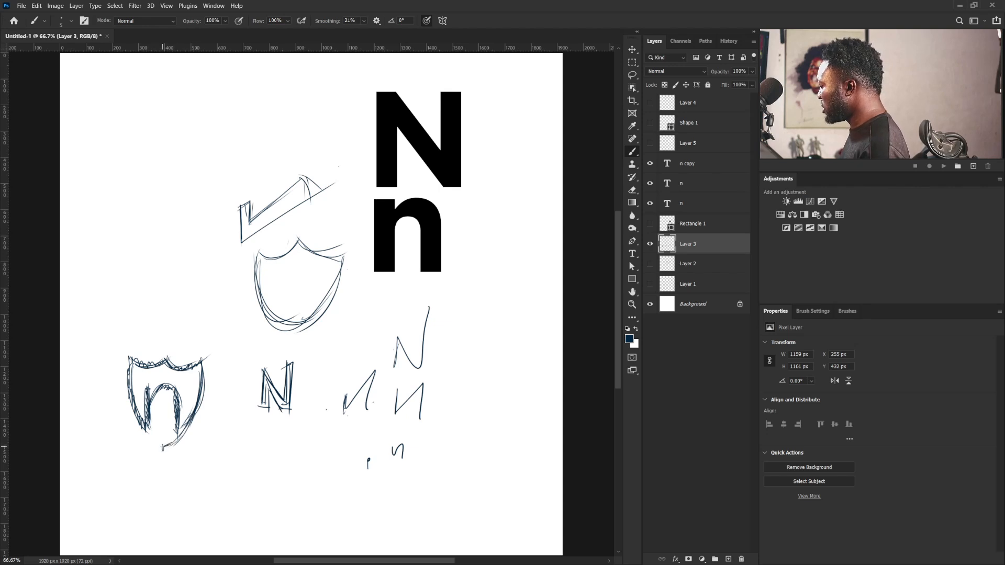
left_click_drag(165, 448, 174, 438)
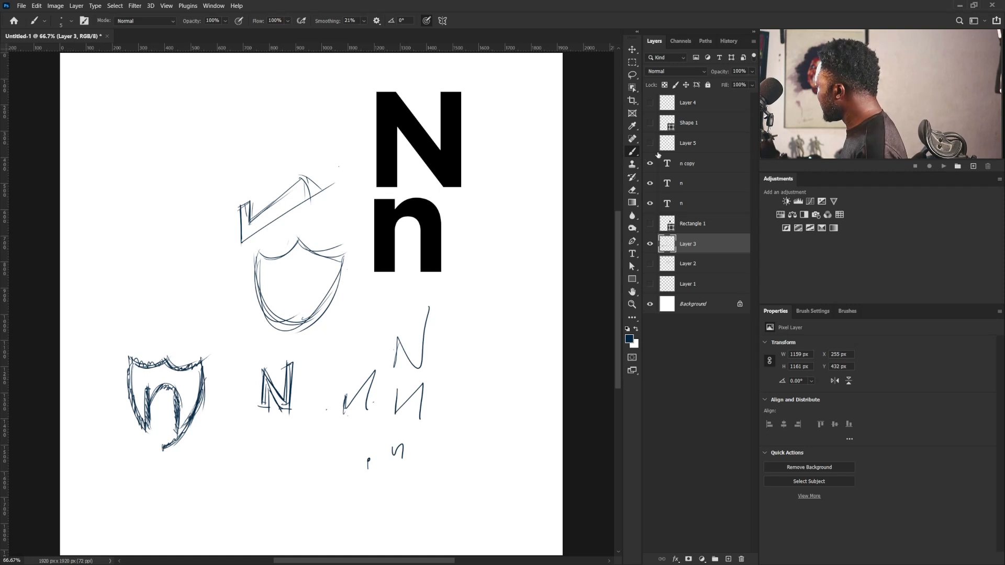
Erase stray strokes around the right side and curved tip of the shield-n sketch.
left_click(632, 189)
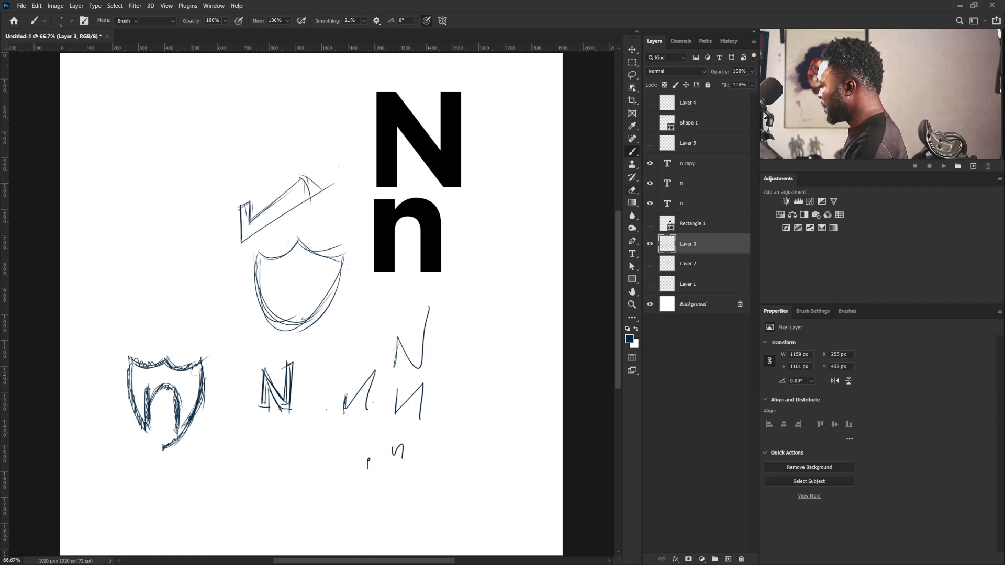
key("e")
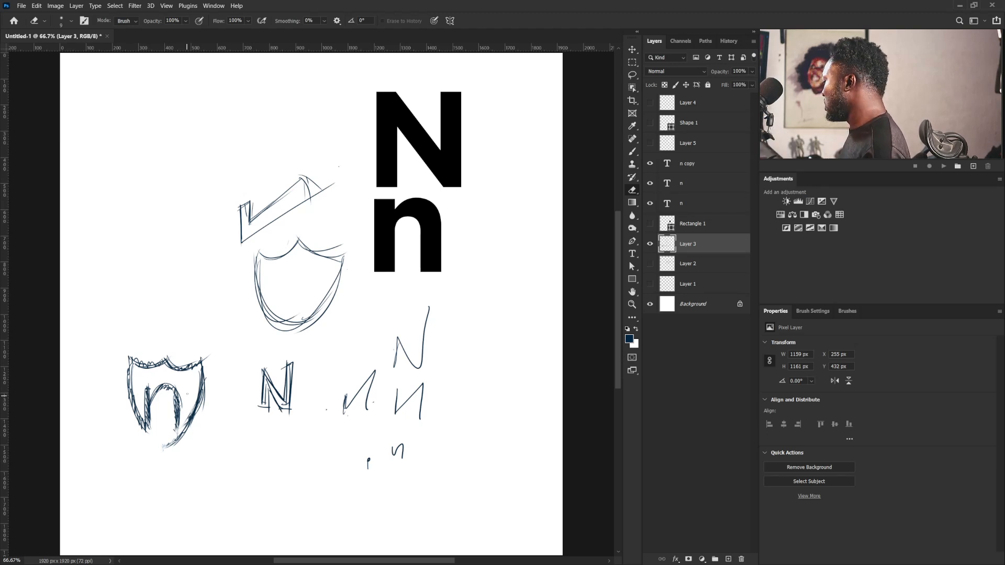
left_click_drag(186, 396, 180, 398)
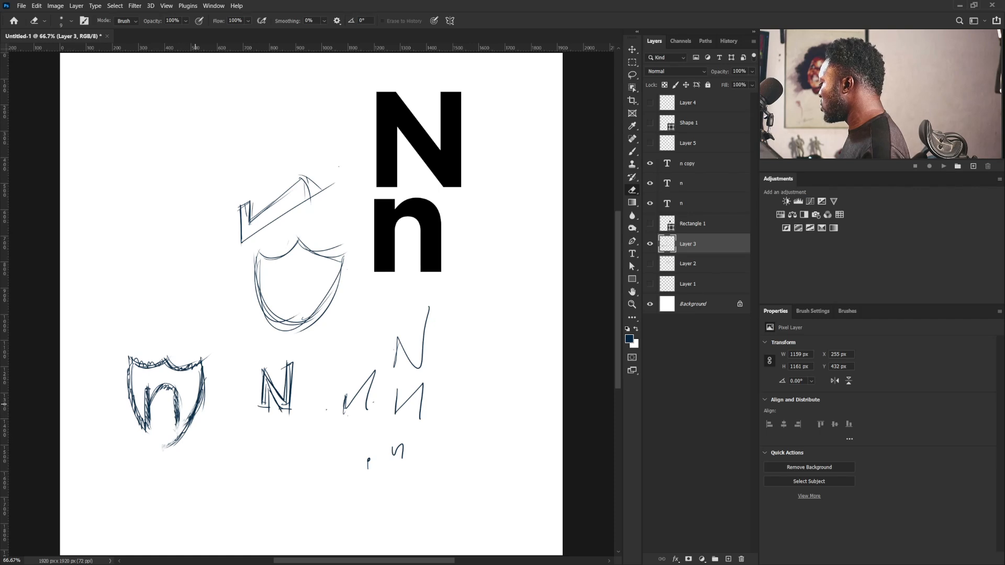
left_click_drag(206, 382, 195, 419)
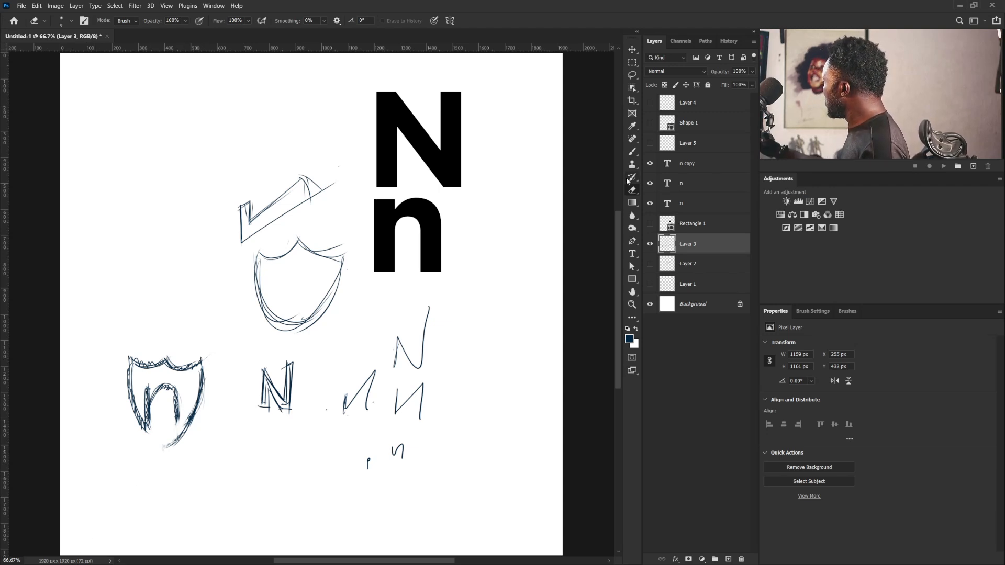
Redraw the right stem of the n, the curved tip and the upper right edge of the shield with the Brush.
key("b")
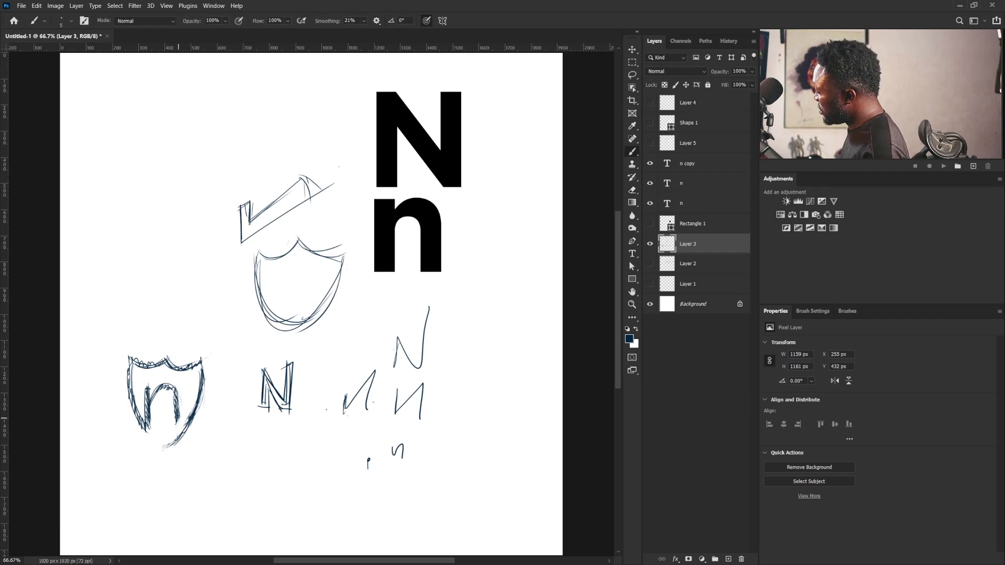
mouse_move(178, 409)
left_mouse_down()
mouse_move(170, 388)
mouse_move(146, 419)
mouse_move(175, 394)
left_mouse_up()
left_click_drag(167, 448, 181, 434)
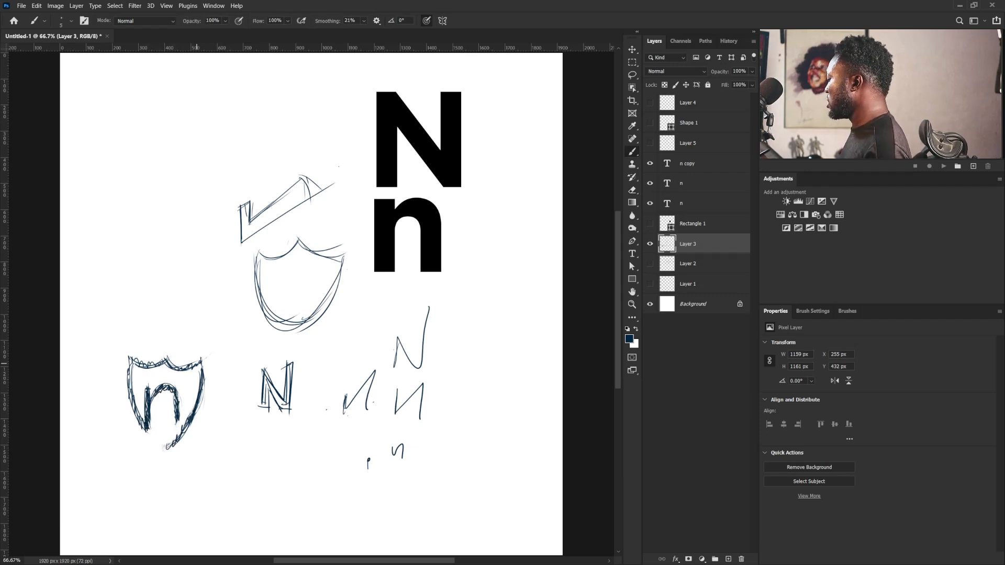
left_click_drag(202, 364, 200, 375)
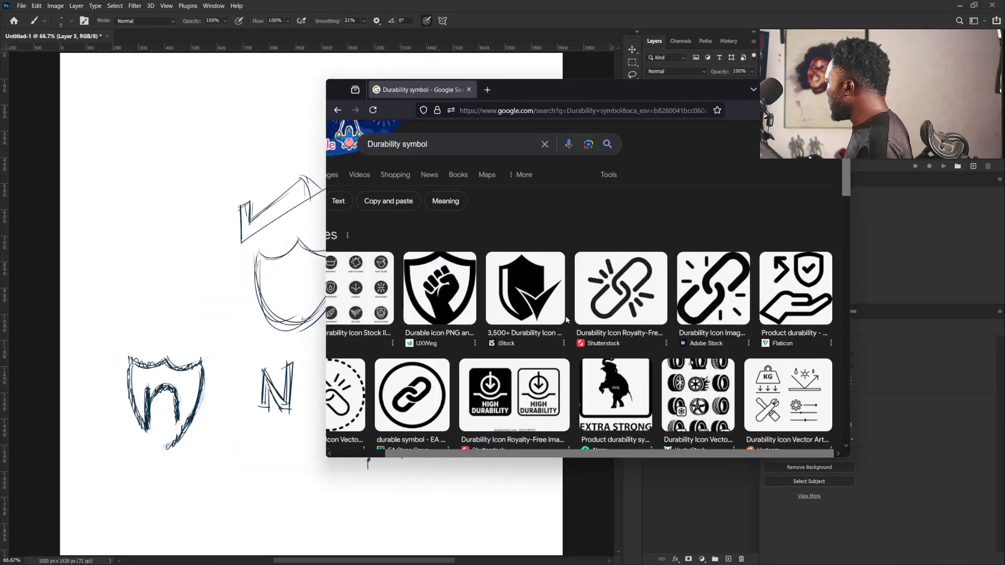
In the browser, search Google for "shield symbol" and save the outlined shield image from Icon Packs.
double_click(402, 146)
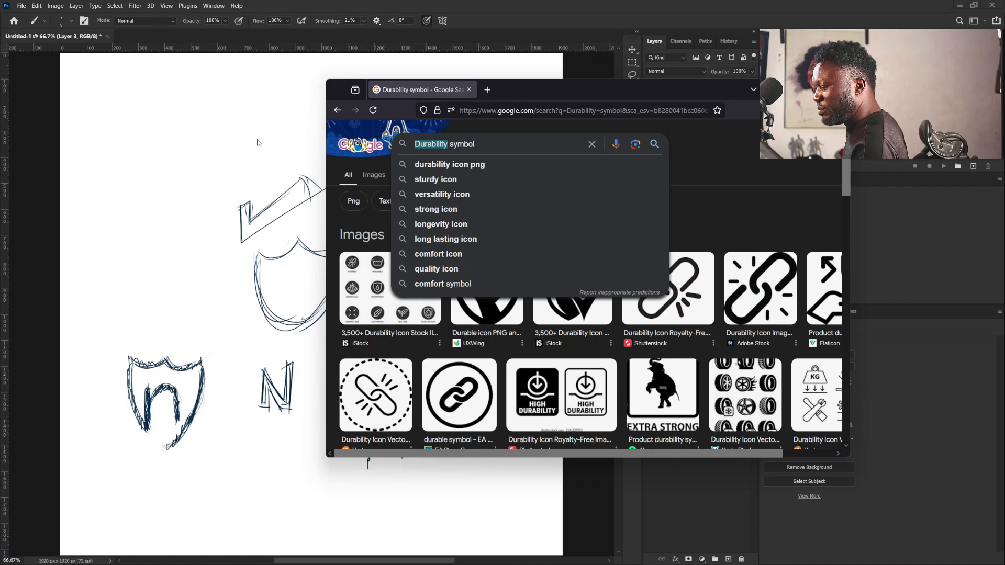
type("shi")
type("eld")
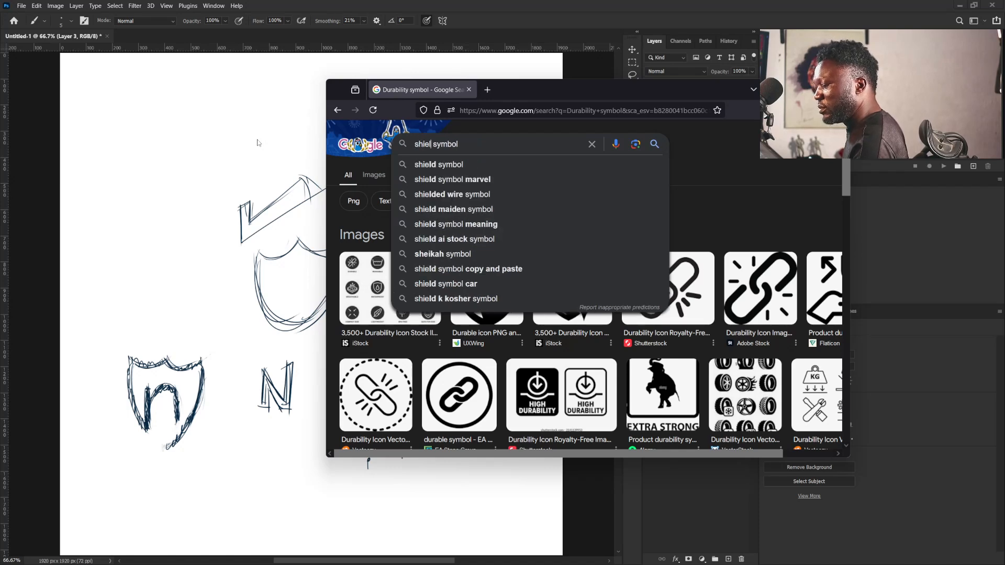
key("Return")
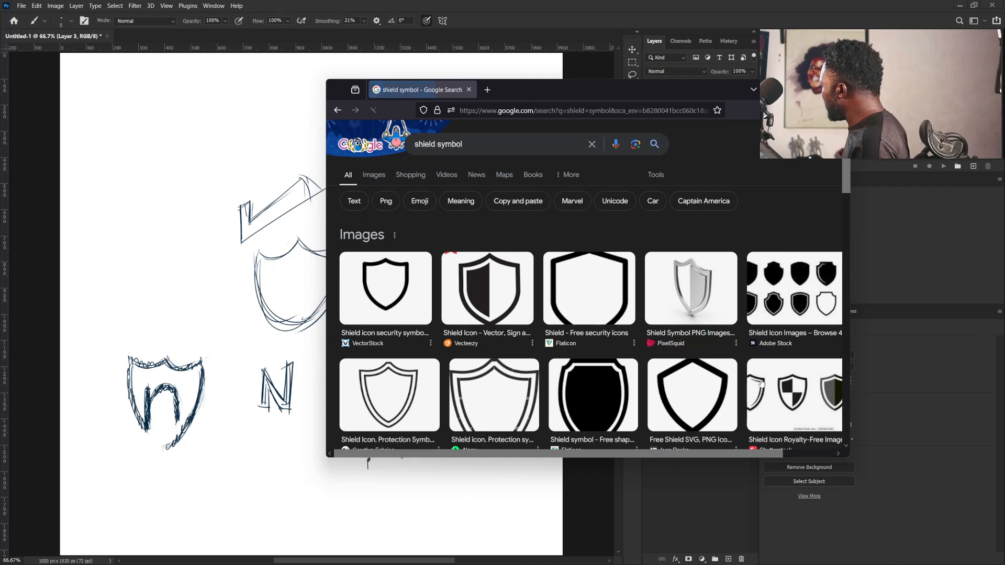
left_click(691, 395)
right_click(731, 291)
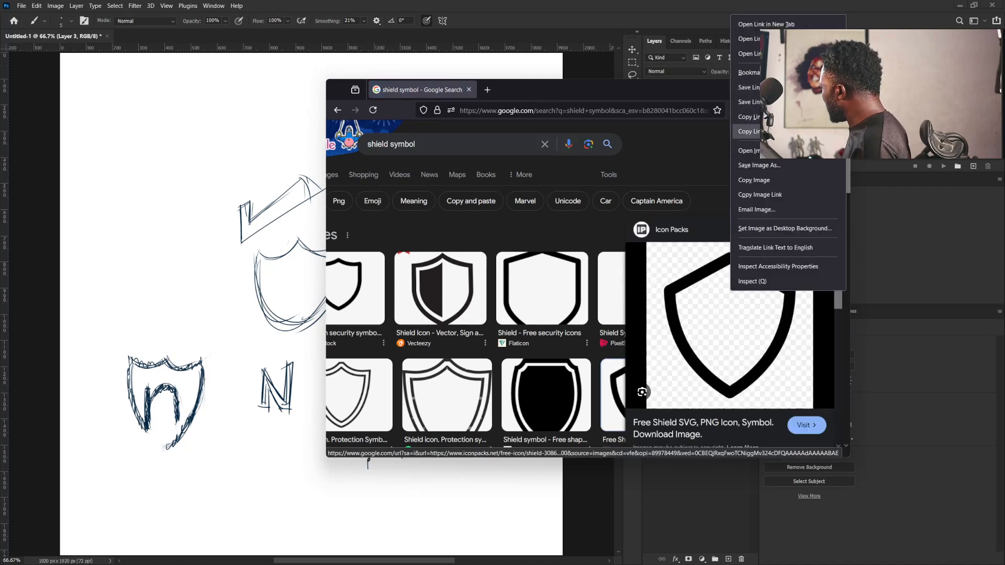
left_click(771, 166)
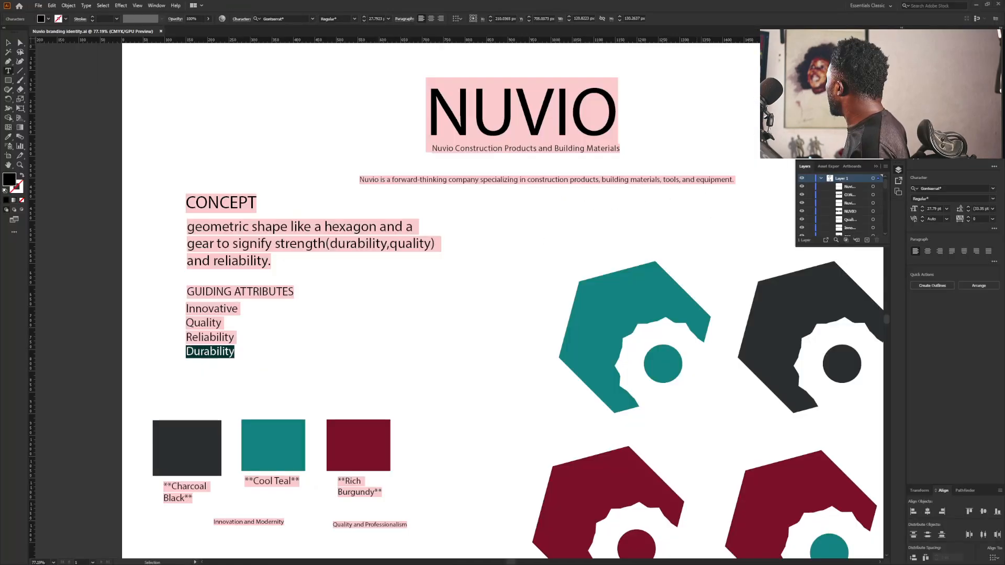
In Illustrator, place the saved shield image and move it onto a new artboard drawn beside the Nuvio artboard.
left_click_drag(511, 254, 478, 279)
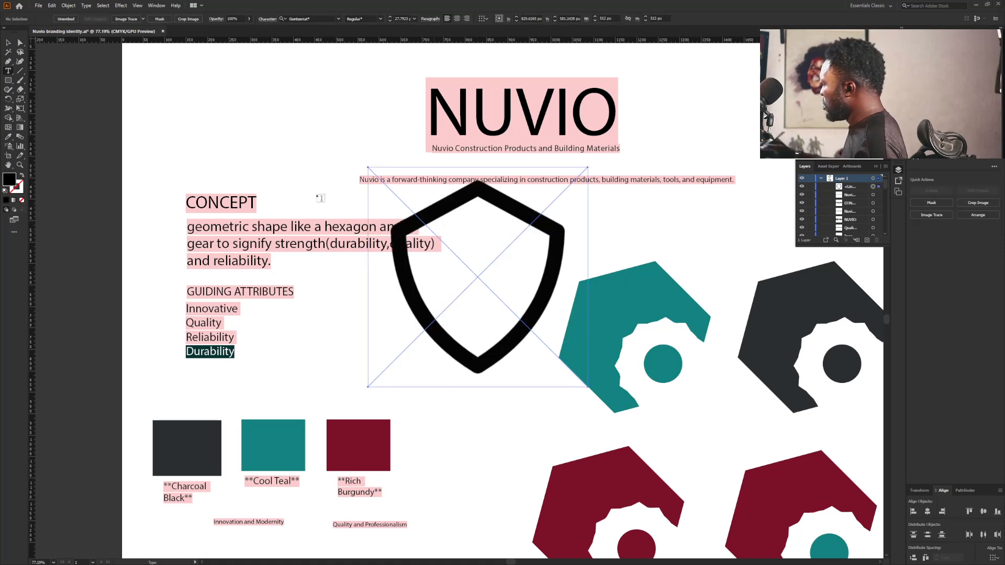
left_click(8, 43)
left_click_drag(601, 308, 527, 305)
left_click_drag(647, 303, 405, 328)
left_click_drag(587, 306, 489, 343)
left_click_drag(531, 360, 470, 374)
left_click_drag(558, 349, 520, 316)
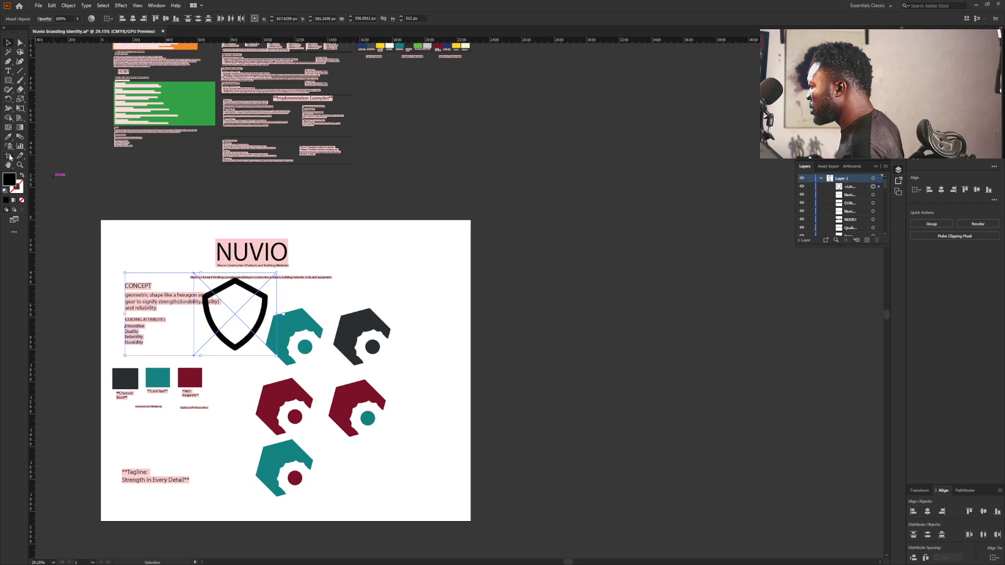
left_click(8, 156)
left_click_drag(501, 226, 761, 529)
left_click(9, 43)
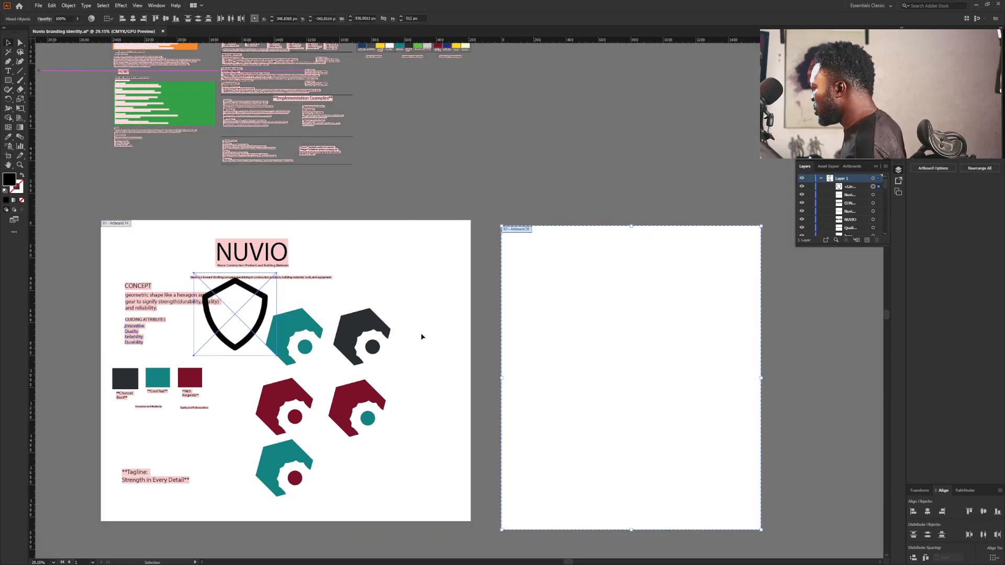
left_click_drag(264, 299, 432, 341)
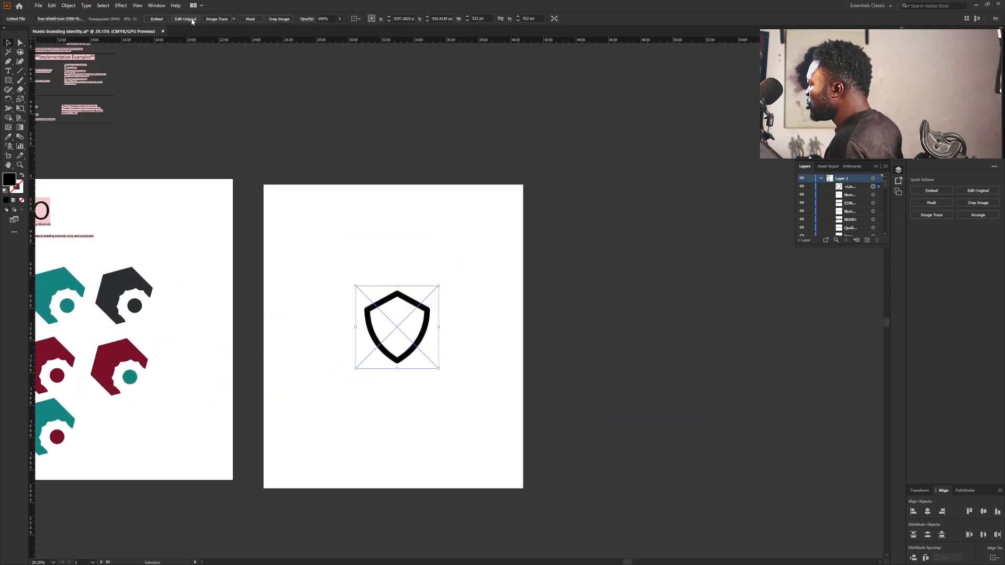
Image Trace the shield with the default preset, then expand and ungroup the traced result.
left_click(210, 19)
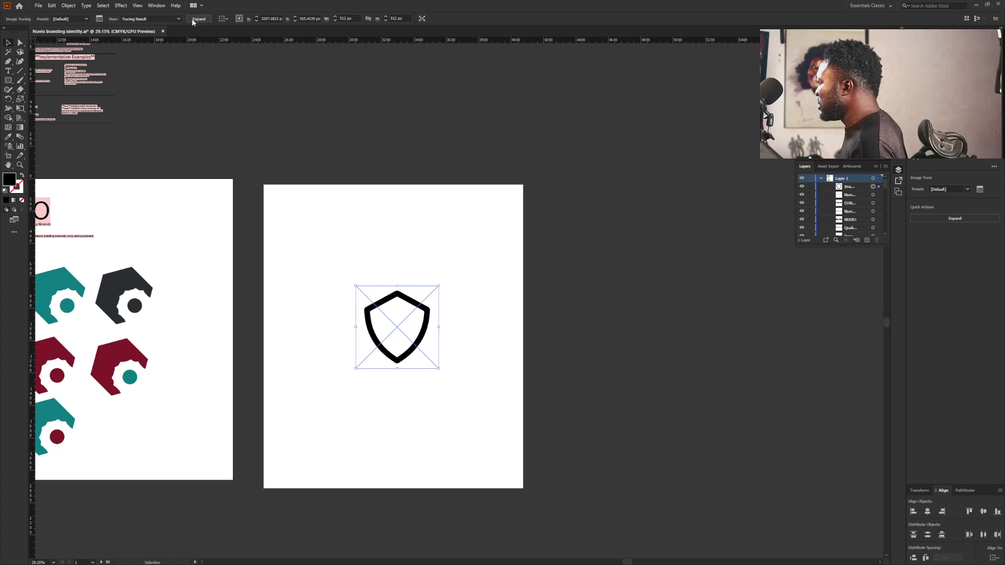
left_click(193, 20)
left_click(73, 5)
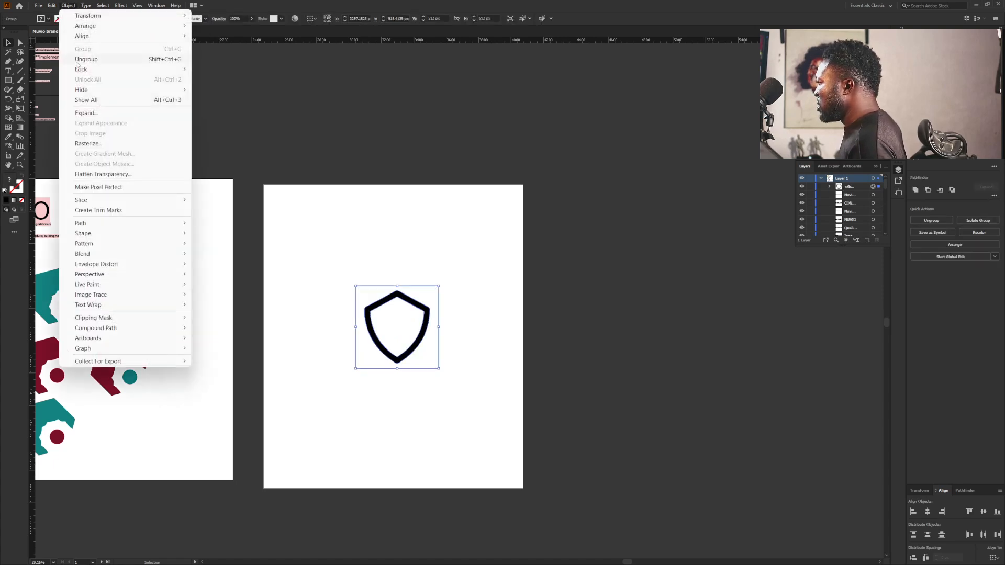
left_click(77, 63)
left_click(482, 258)
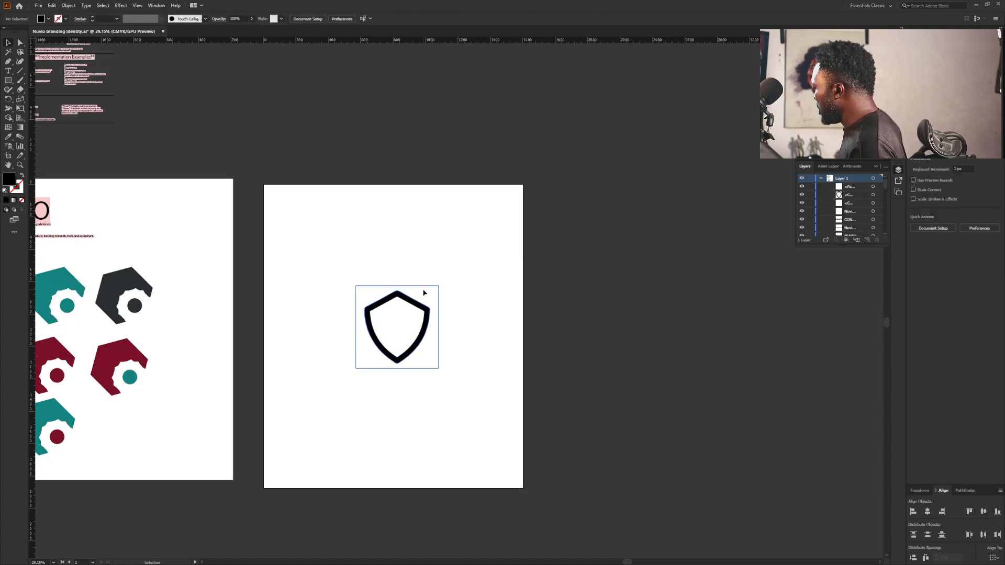
Delete the white background square and the white inner shape of the traced shield.
left_click_drag(424, 292, 474, 291)
key("Delete")
left_click(421, 302)
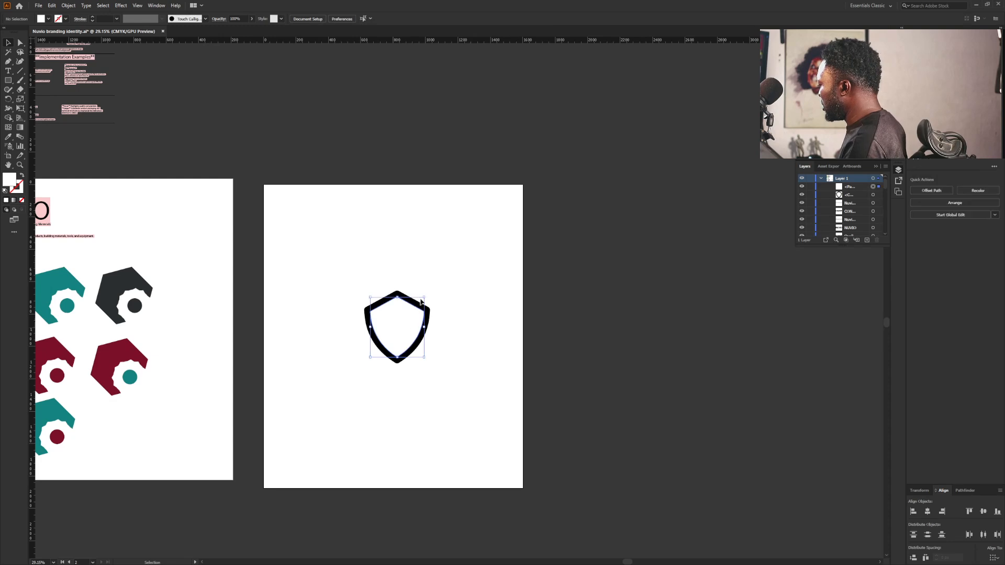
key("Delete")
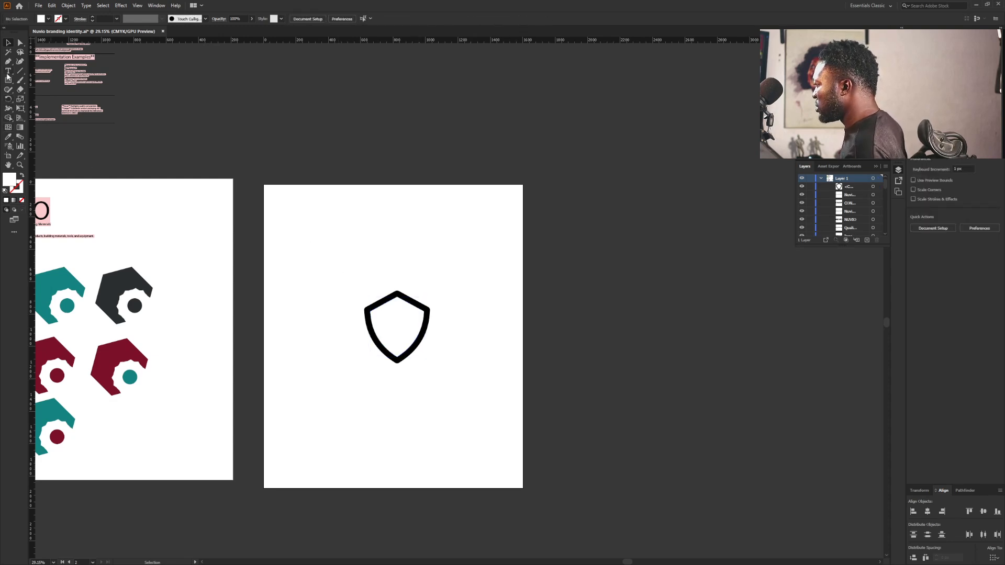
Add a lowercase letter n as point text in Myriad Pro Regular on the shield's artboard.
left_click(7, 76)
left_click(345, 246)
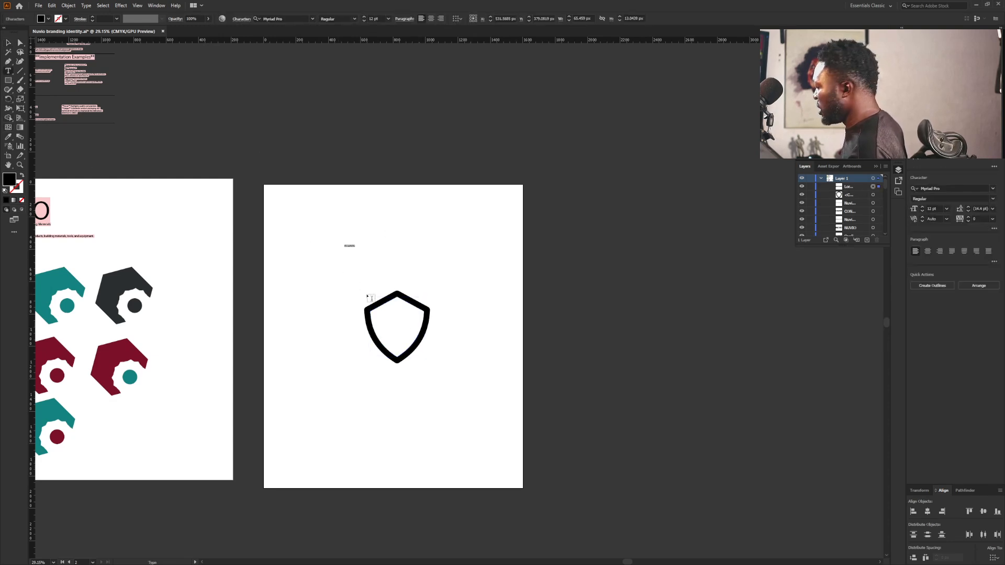
type("n")
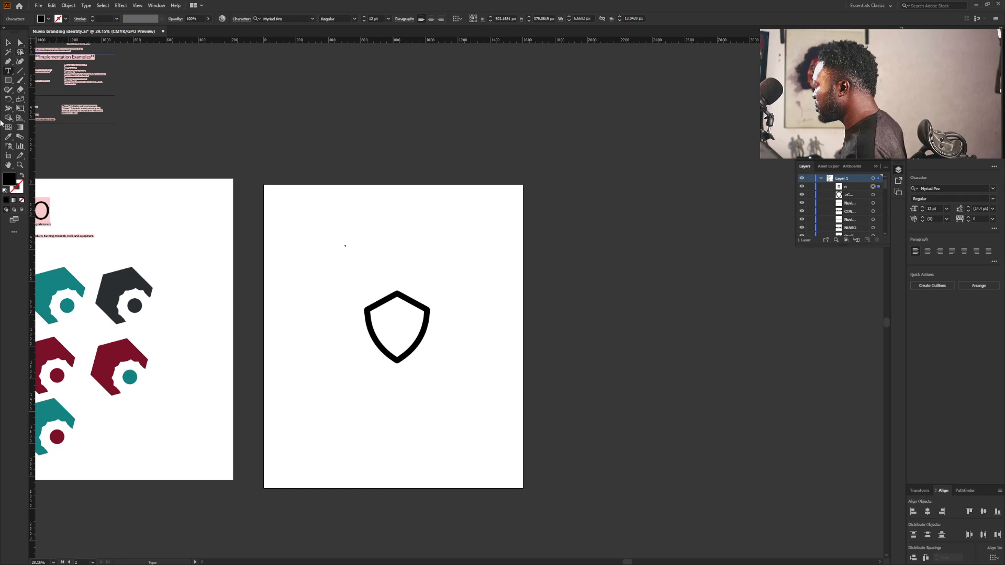
left_click(8, 44)
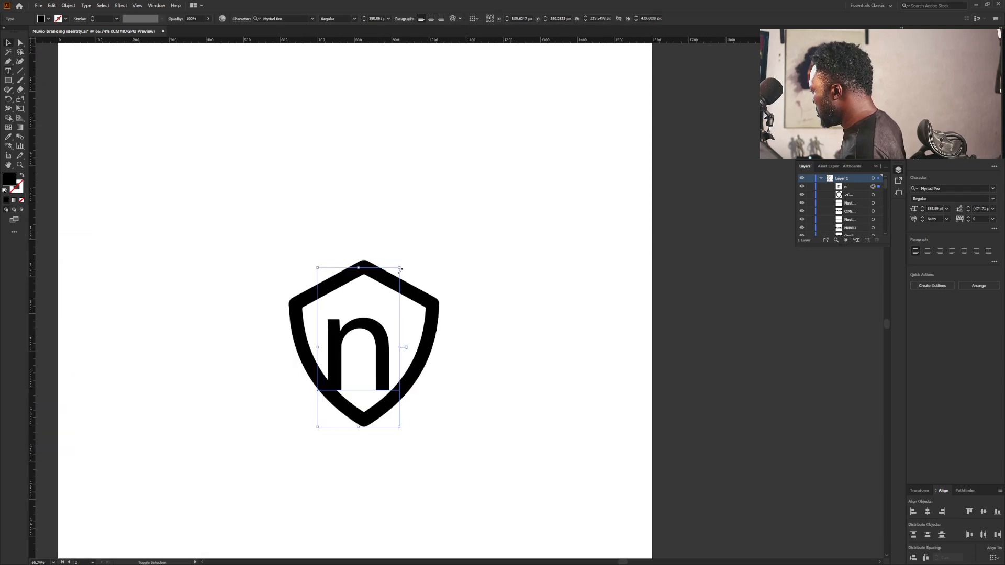
Enlarge the lowercase n to about 505 pt and centre it inside the shield with its feet over the lower outline.
left_click_drag(408, 249, 411, 243)
left_click_drag(387, 344, 382, 356)
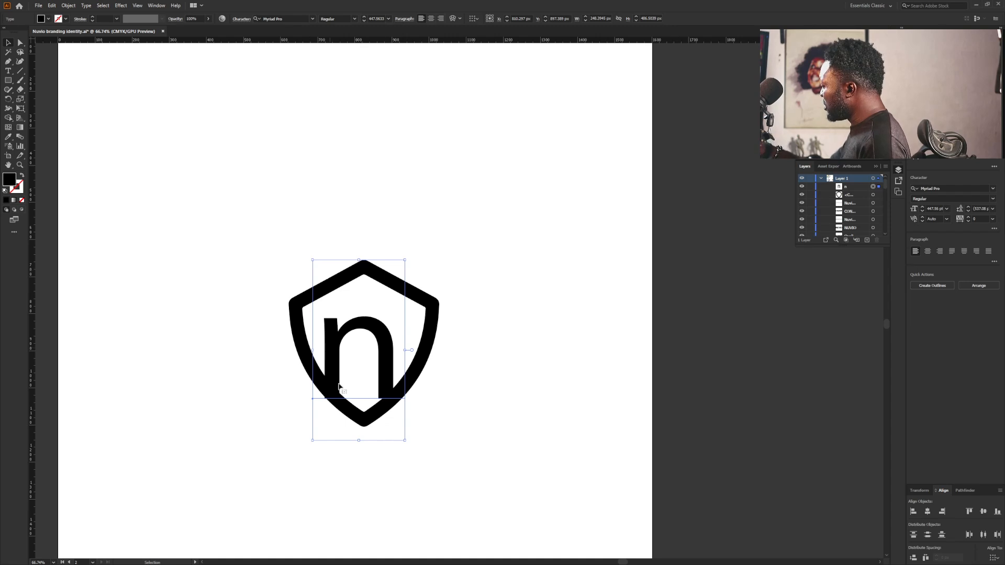
left_click_drag(407, 258, 417, 231)
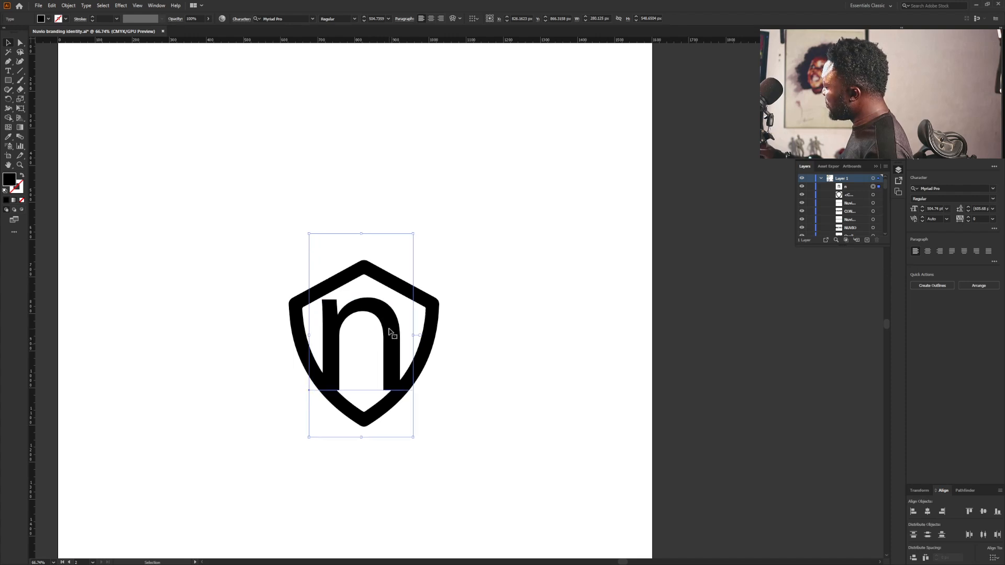
left_click_drag(393, 338, 393, 342)
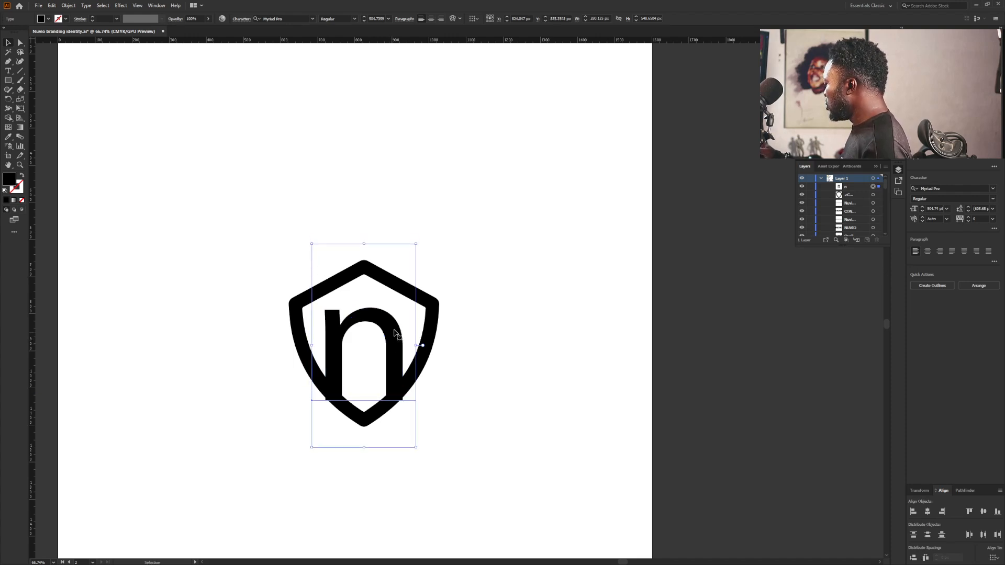
Convert the lowercase n inside the shield to outlines and clear the selection.
left_click(87, 6)
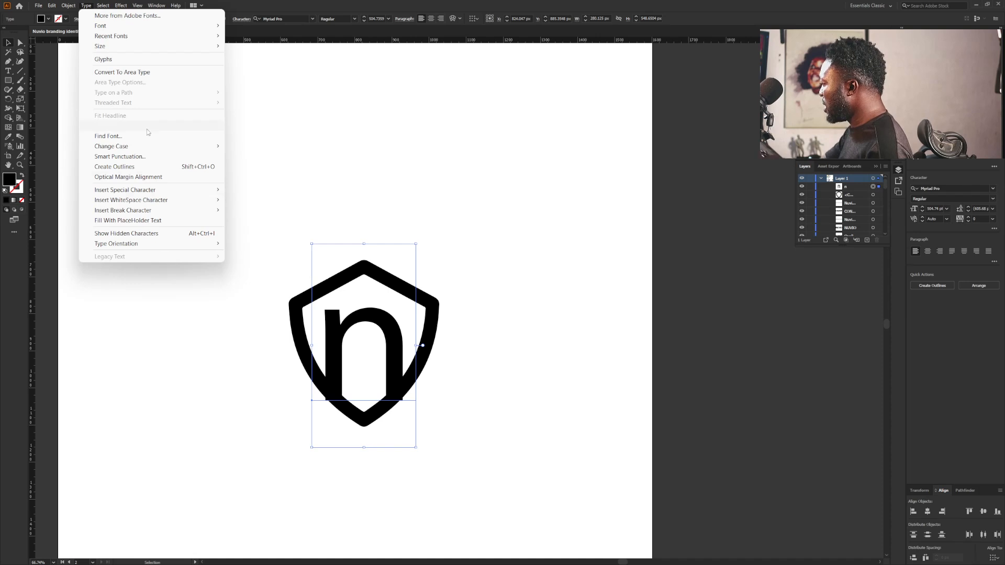
left_click(155, 170)
key("ctrl+shift+a")
scroll(449, 320, "up", 2)
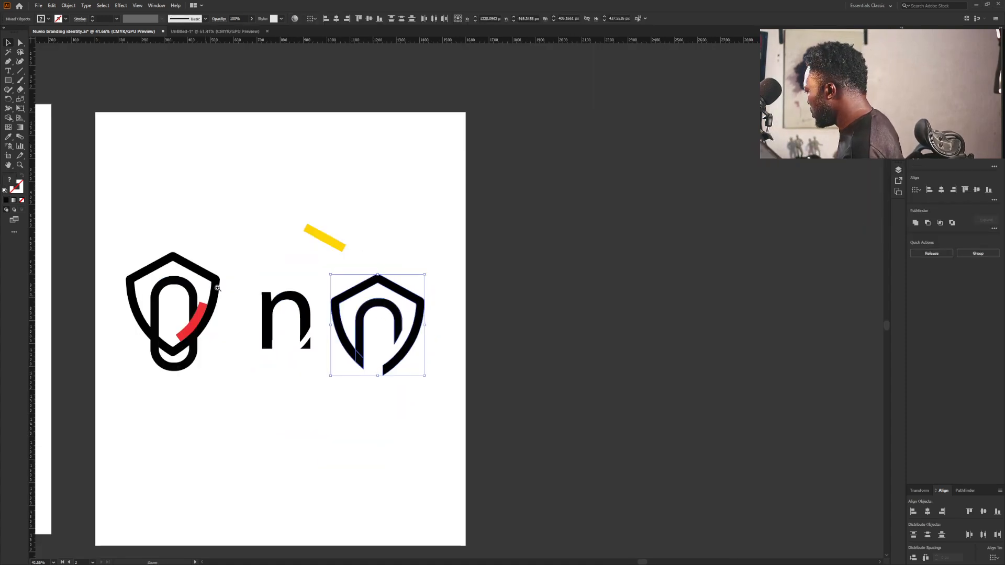
Duplicate the red curved stroke in the shield with the rounded rectangle, placing the copy toward the rectangle's left leg.
left_click_drag(260, 283, 314, 285)
left_click_drag(191, 342, 331, 361)
left_click_drag(547, 401, 630, 400)
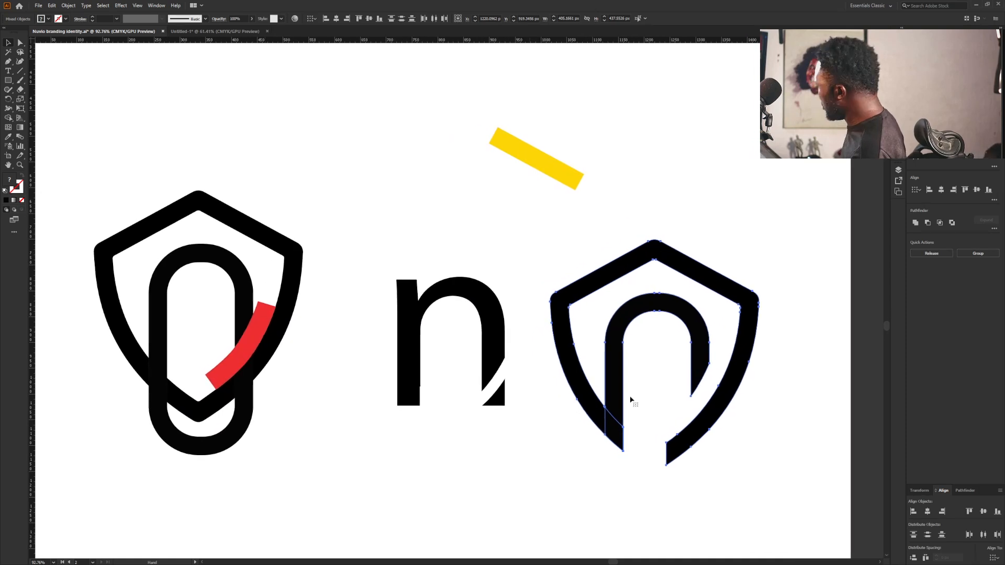
key("v")
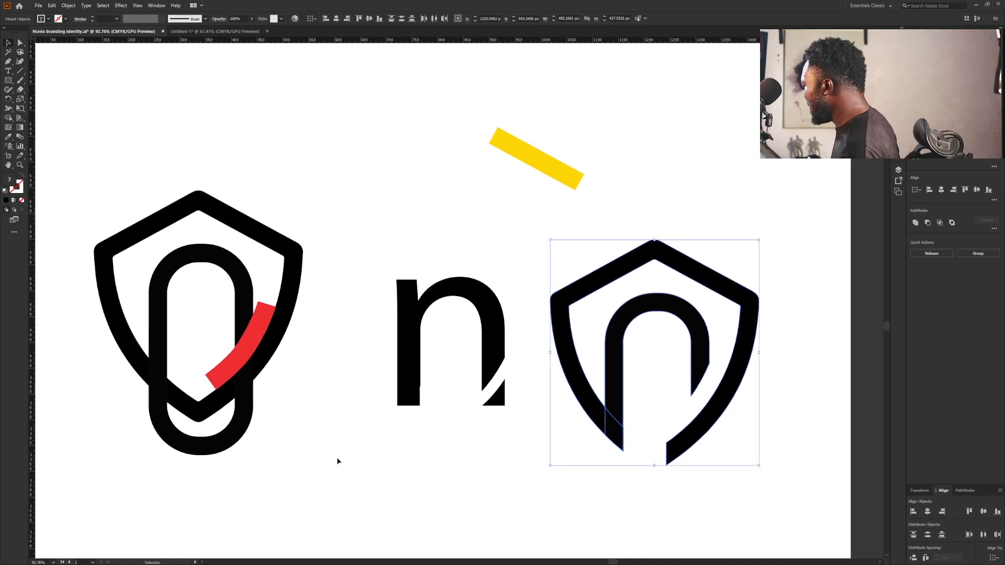
left_click(337, 457)
left_click(244, 345)
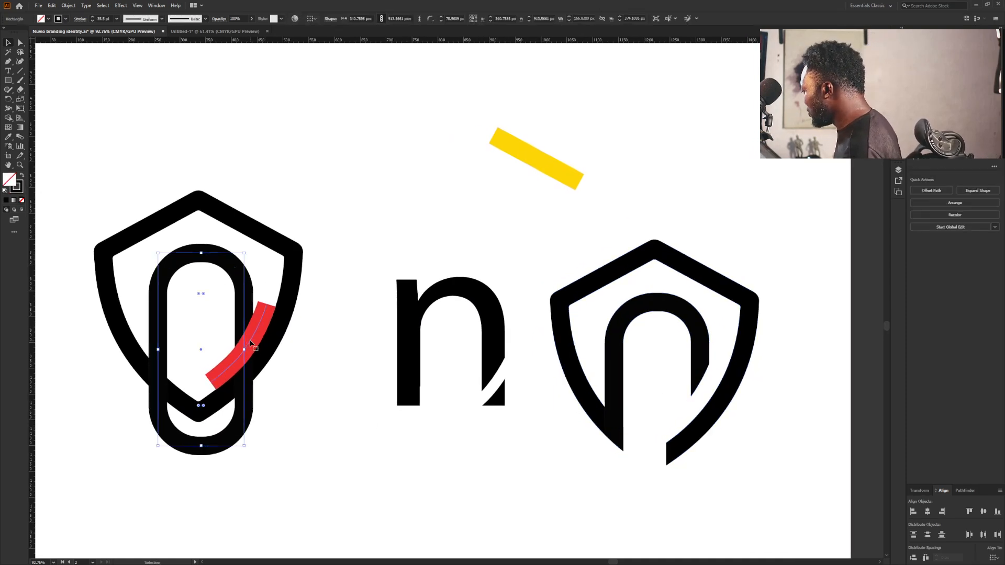
left_click_drag(244, 345, 209, 337)
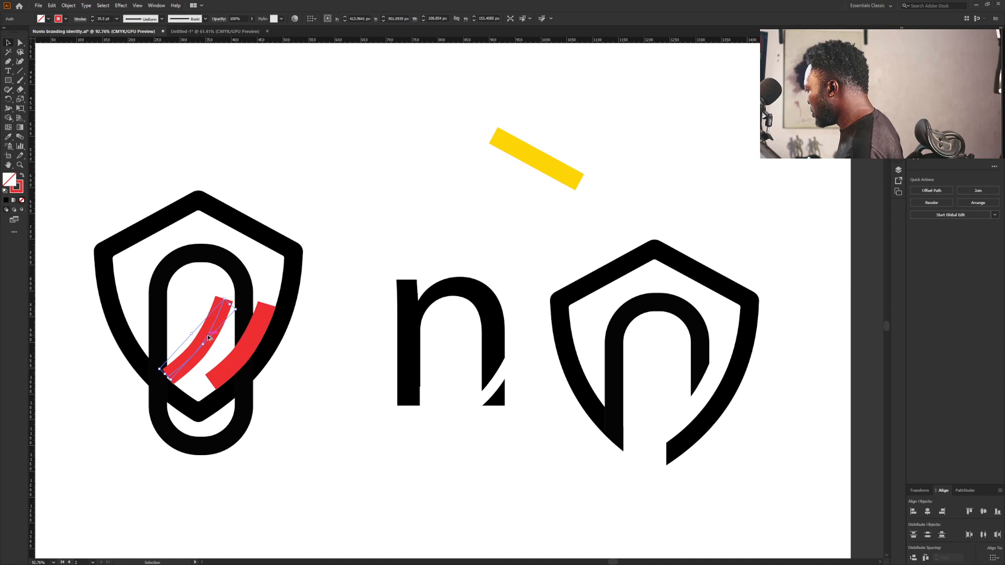
Reflect the duplicated red stroke across the vertical axis.
right_click(223, 313)
mouse_move(261, 452)
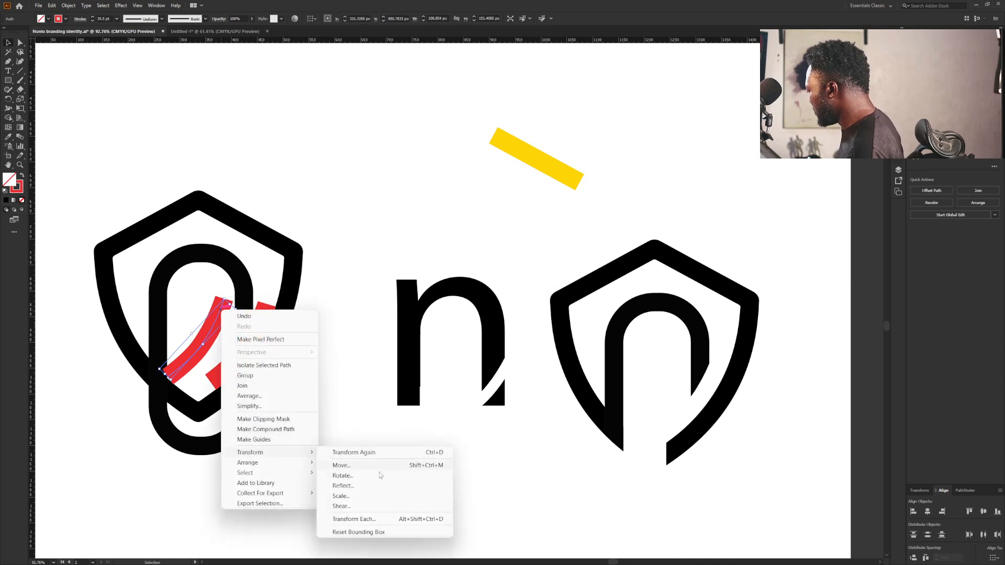
left_click(342, 486)
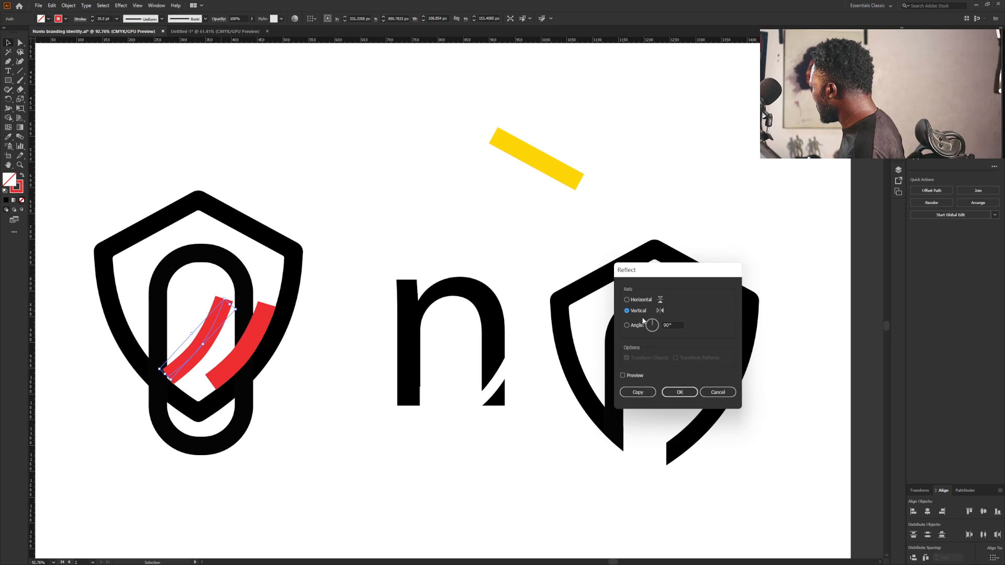
left_click(676, 392)
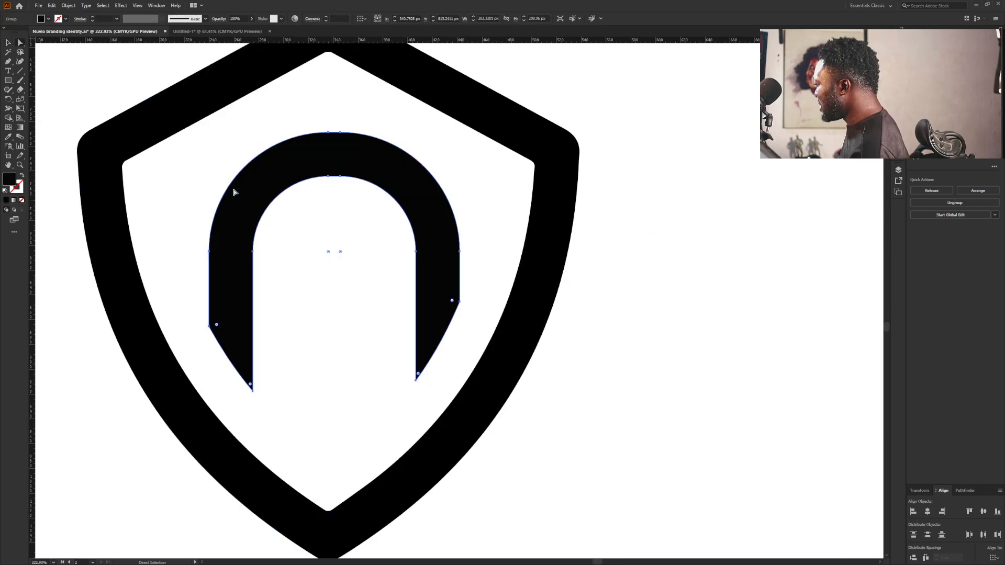
Slightly round the sharp lower tips of the n inside the closed shield.
scroll(288, 101, "up", 2)
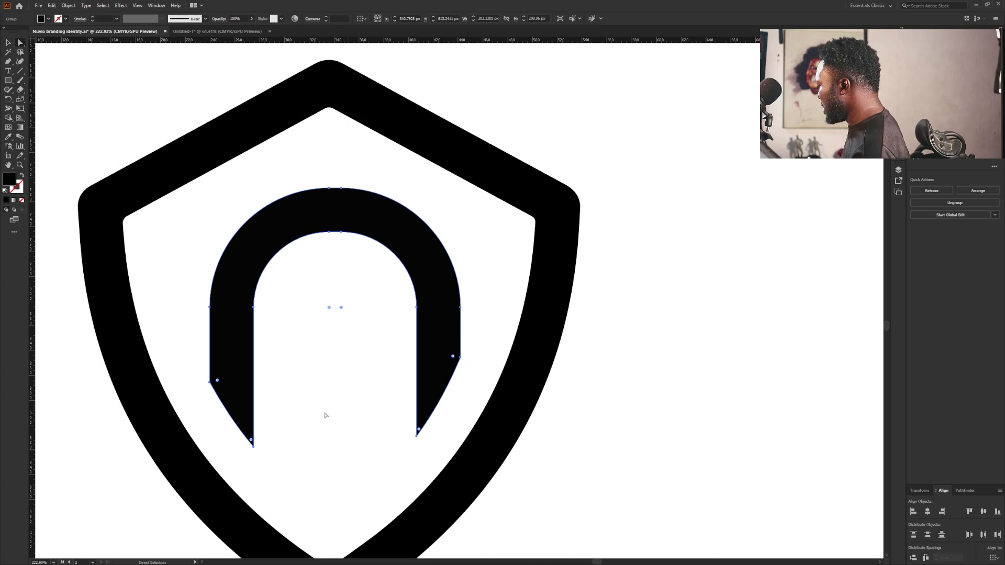
scroll(337, 439, "up", 2)
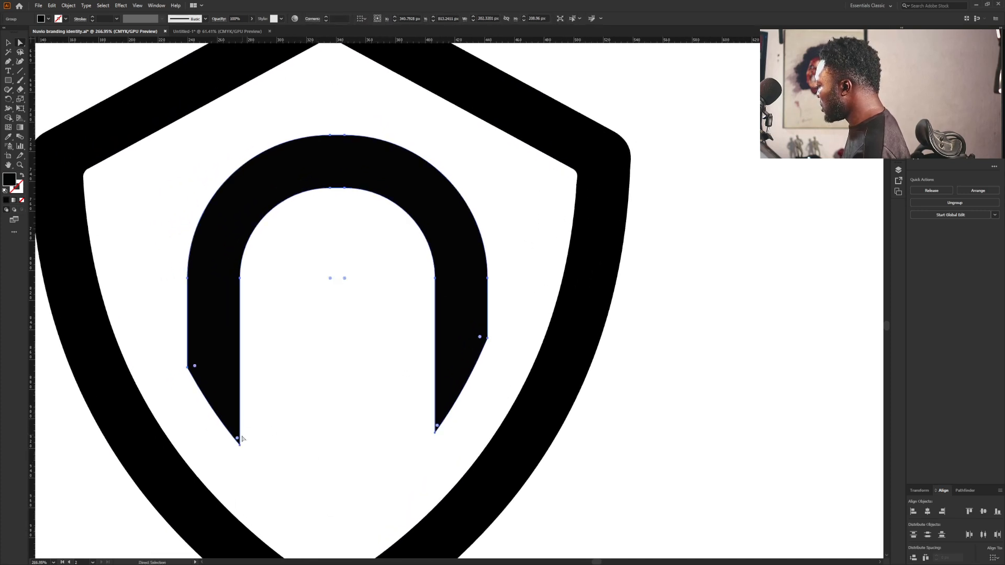
left_click_drag(238, 441, 236, 435)
left_click(327, 442)
Slightly round the sharp lower tips of the n in the open-shield concept.
left_click_drag(550, 223, 400, 288)
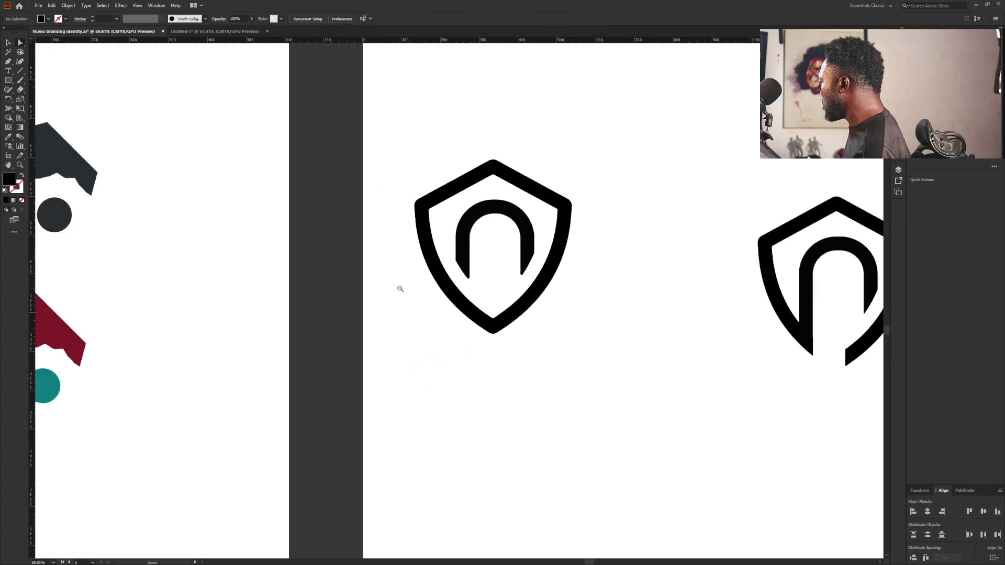
left_click_drag(647, 194, 436, 268)
left_click_drag(375, 319, 435, 296)
left_click_drag(507, 307, 402, 306)
left_click(581, 381)
left_click_drag(597, 422, 751, 379)
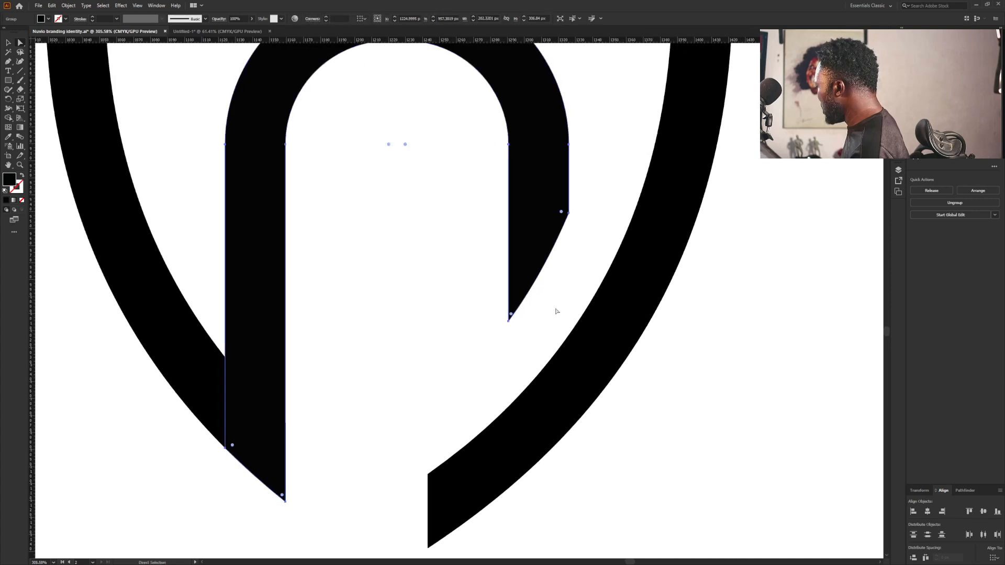
left_click_drag(513, 315, 516, 309)
Round the corners at the cut lower ends of the open shield's outline.
left_click(433, 524)
left_click_drag(434, 479, 435, 478)
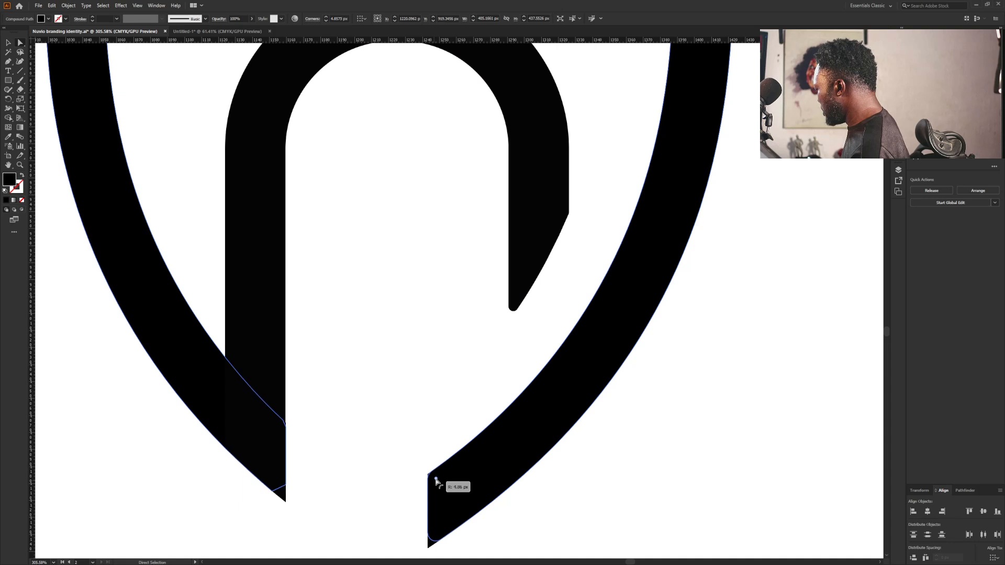
left_click(363, 426)
Delete the open-shield concept, keeping only the closed shield with the n inside.
left_click_drag(466, 243, 328, 294)
left_click_drag(477, 241, 395, 324)
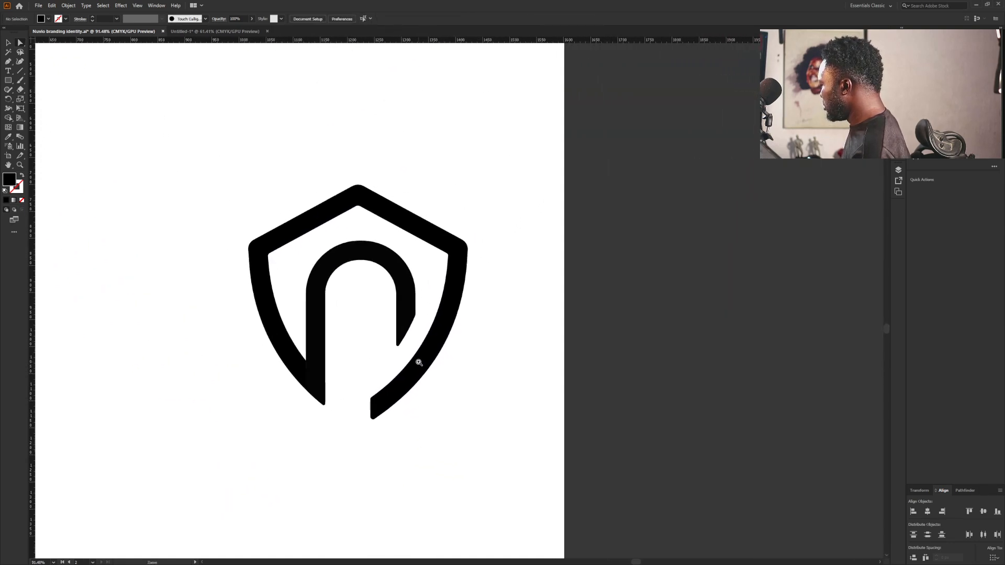
left_click_drag(415, 359, 353, 384)
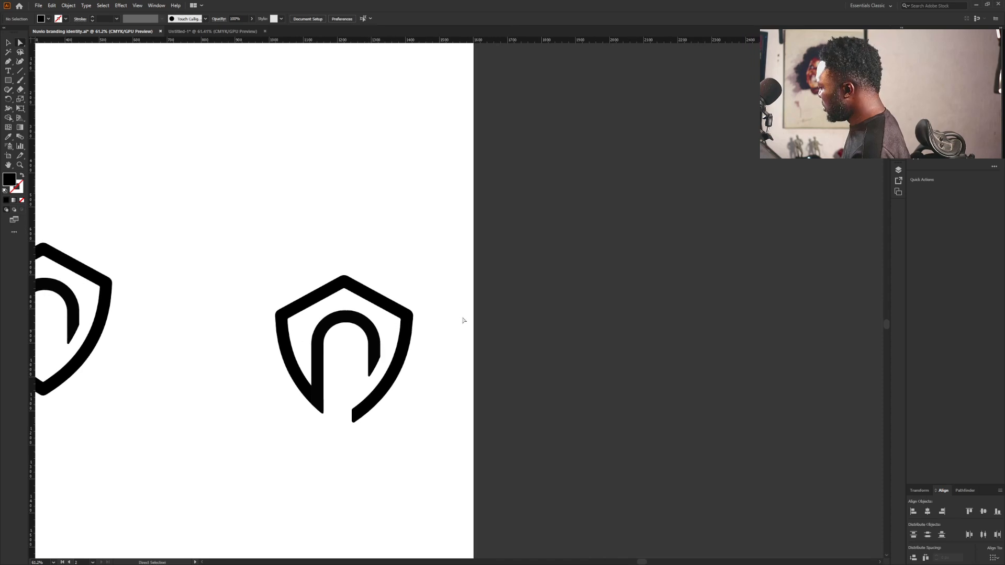
left_click_drag(418, 289, 380, 296)
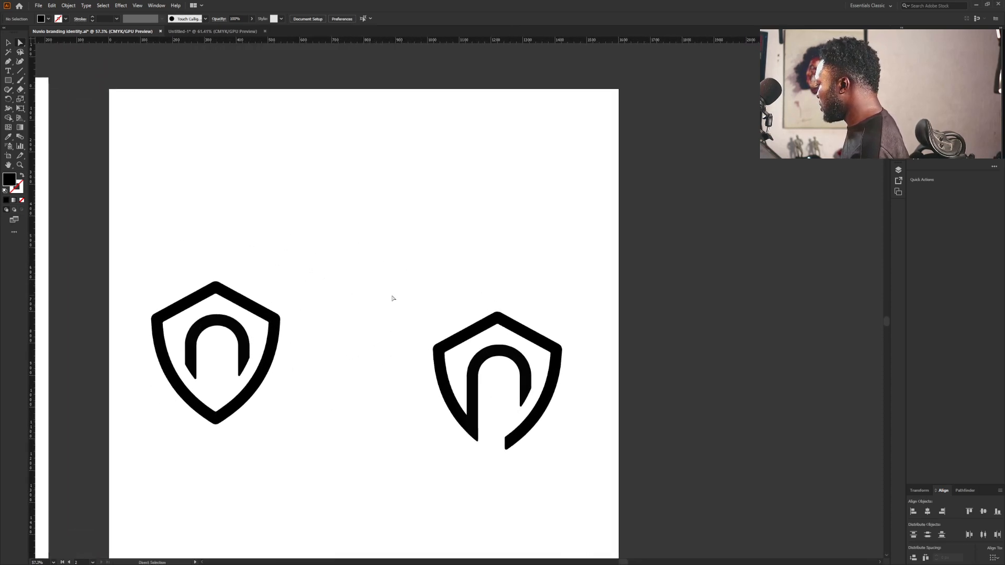
left_click_drag(178, 276, 282, 516)
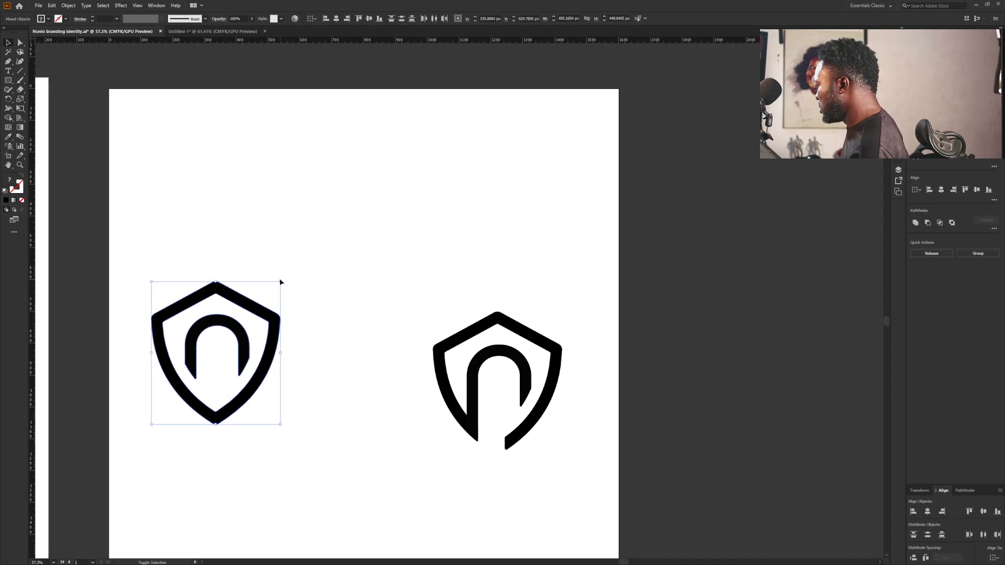
left_click_drag(481, 399, 541, 475)
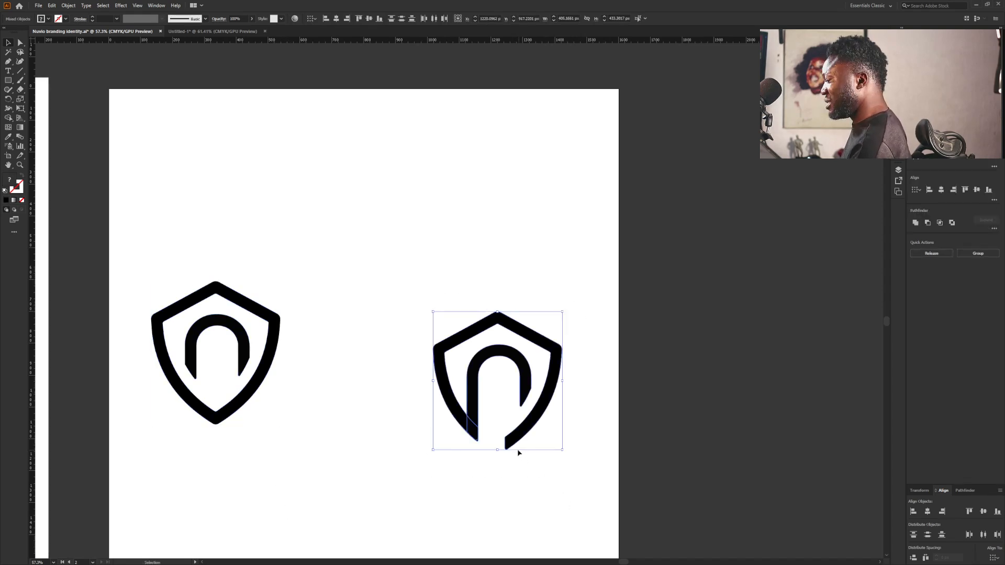
key("Delete")
Place the NUVIO wordmark to the right of the shield logo and enlarge it to about 220 pt.
left_click_drag(428, 297, 341, 305)
left_click_drag(226, 311, 278, 337)
left_click_drag(61, 233, 484, 351)
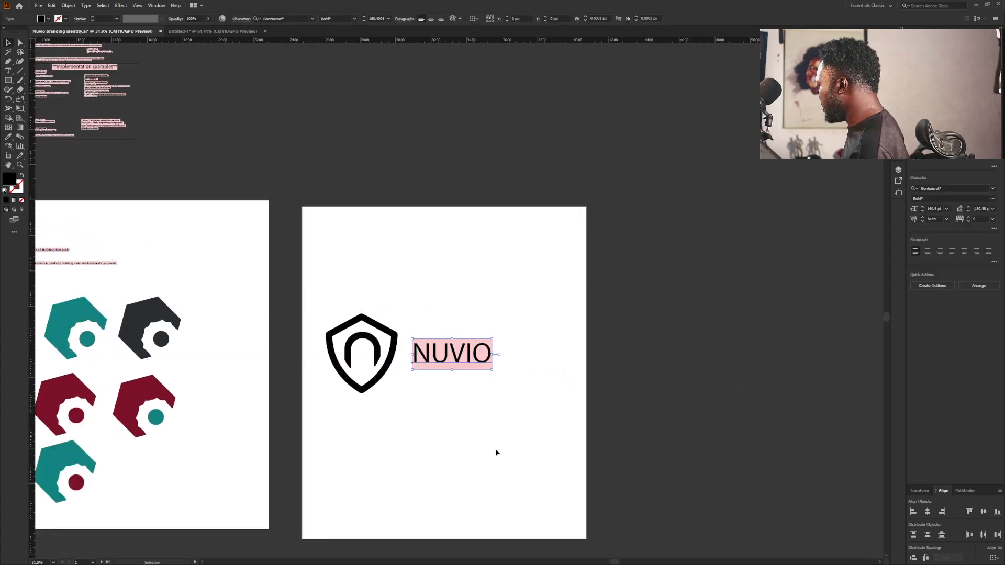
mouse_move(547, 364)
left_mouse_down()
mouse_move(559, 371)
mouse_move(548, 374)
left_mouse_up()
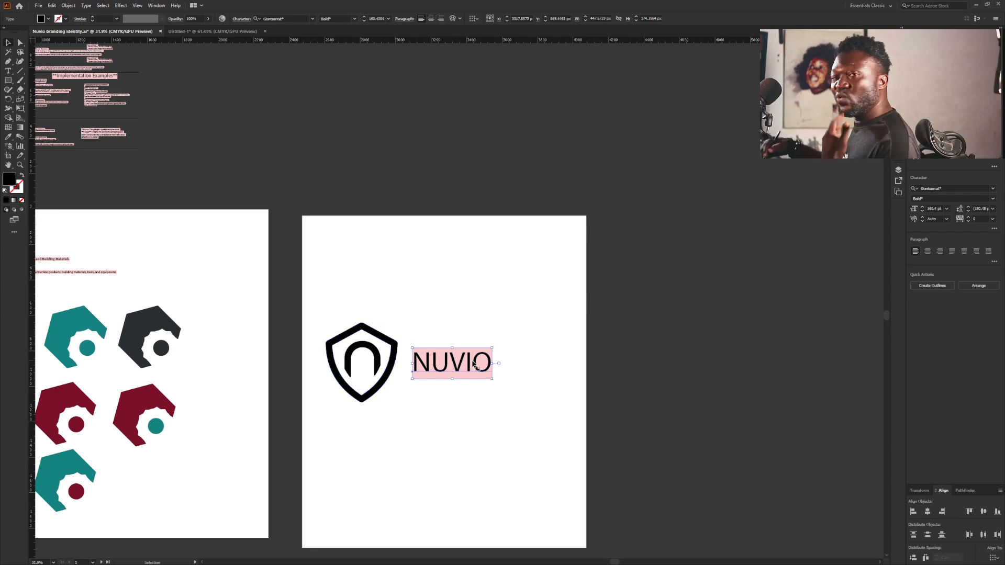
left_click_drag(492, 347, 540, 352)
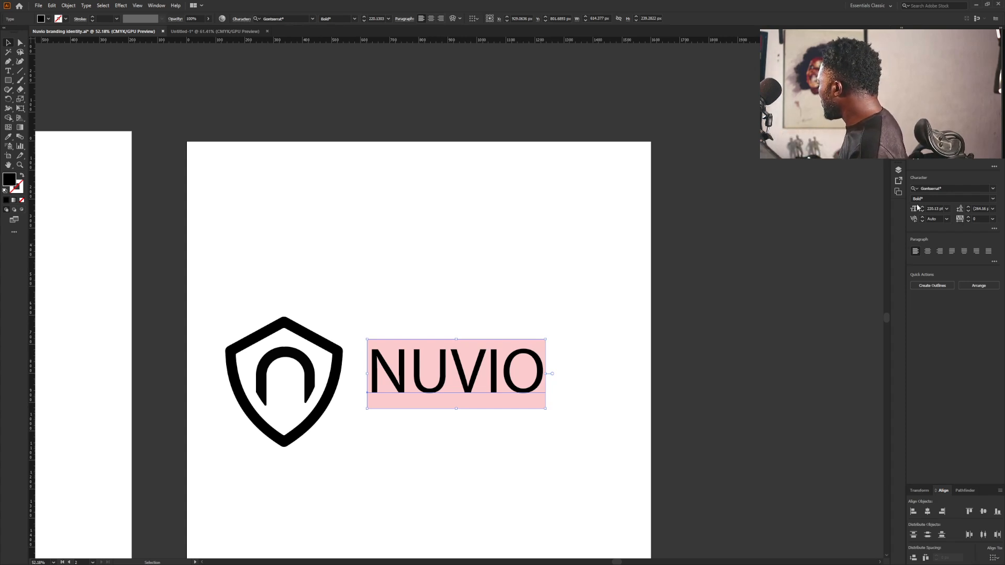
Search the fonts for "got" to change the NUVIO wordmark's typeface.
left_click(942, 188)
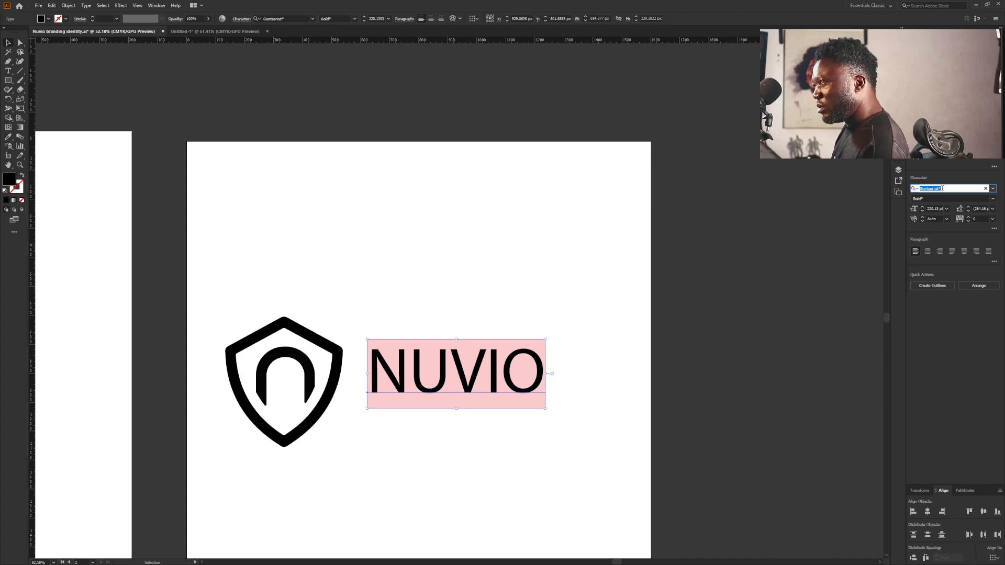
type("got")
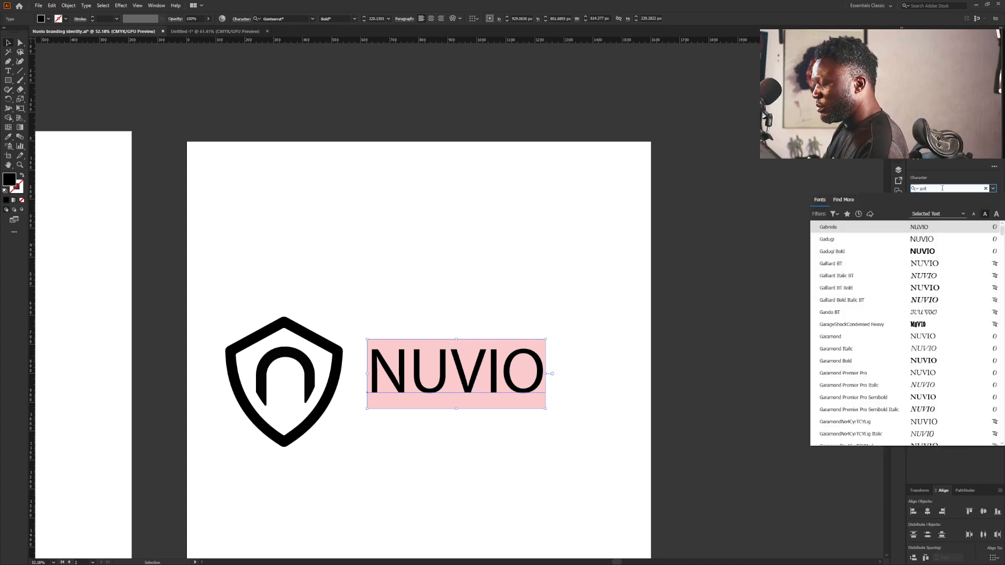